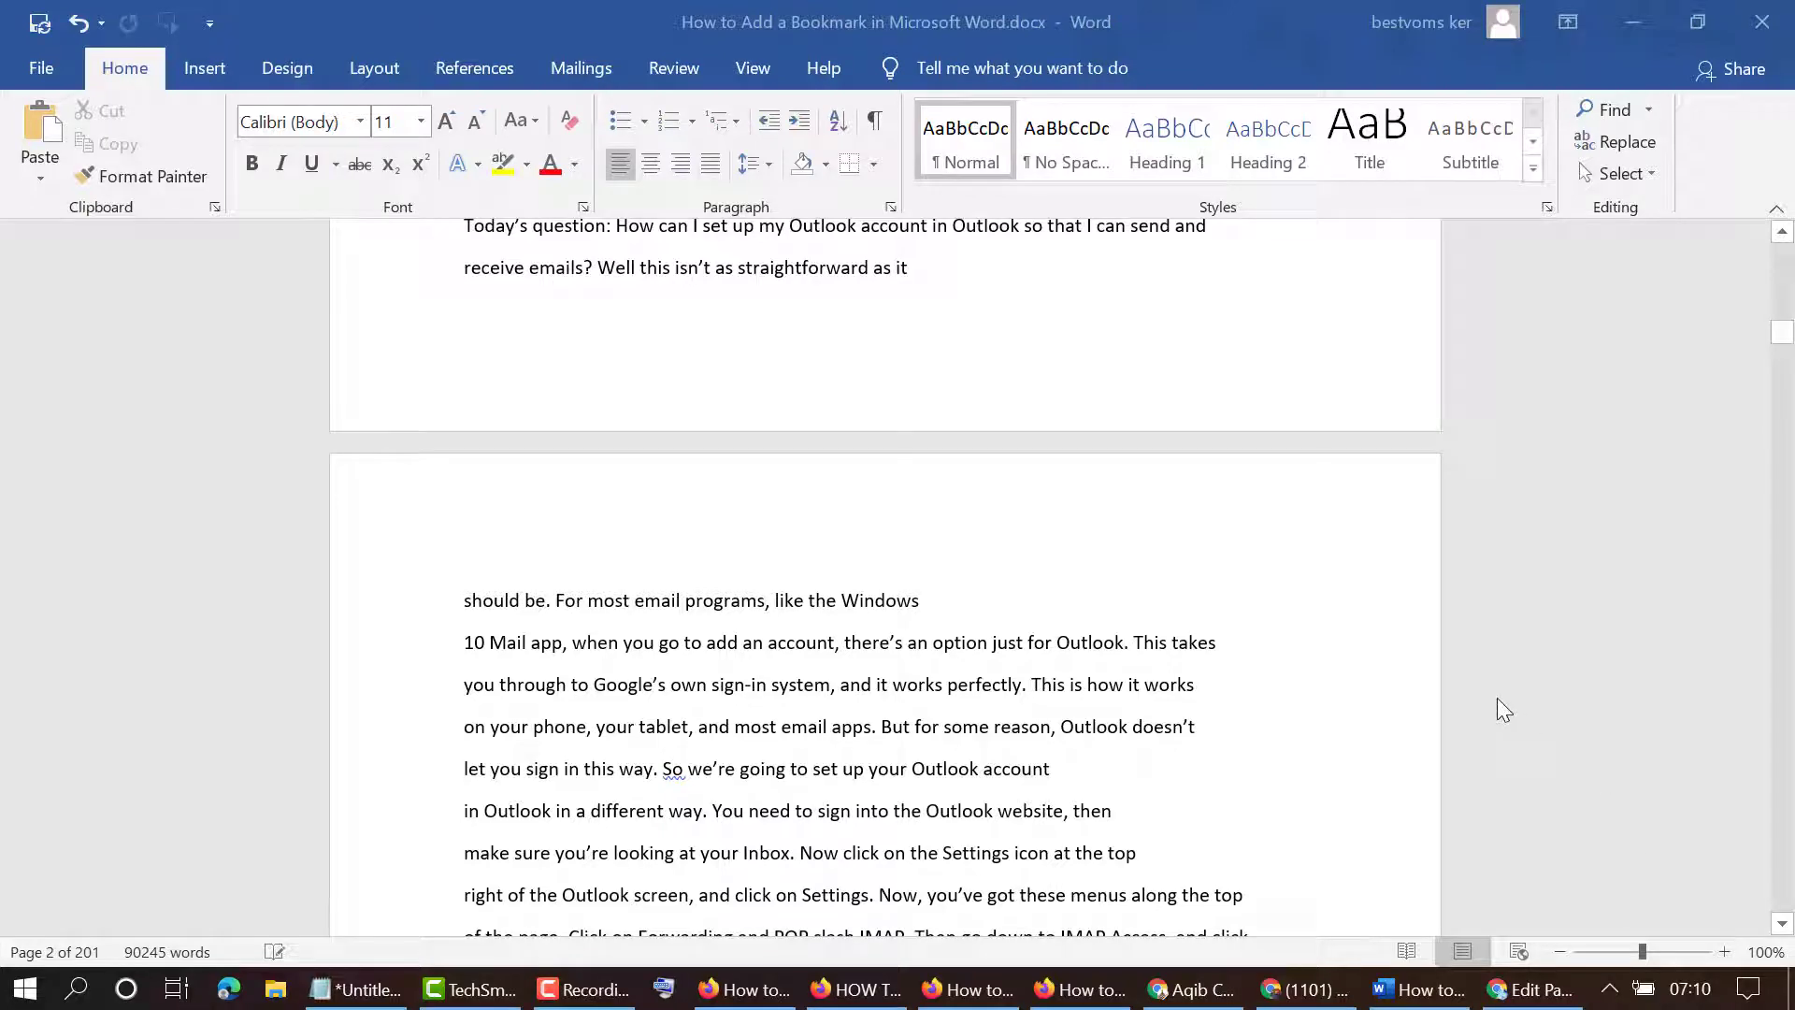
- Insert blank lines on page 25 just before the 'great, it means that…' paragraph
{"action": "scroll", "coordinate": [1103, 638], "scroll_direction": "down", "scroll_amount": 2}
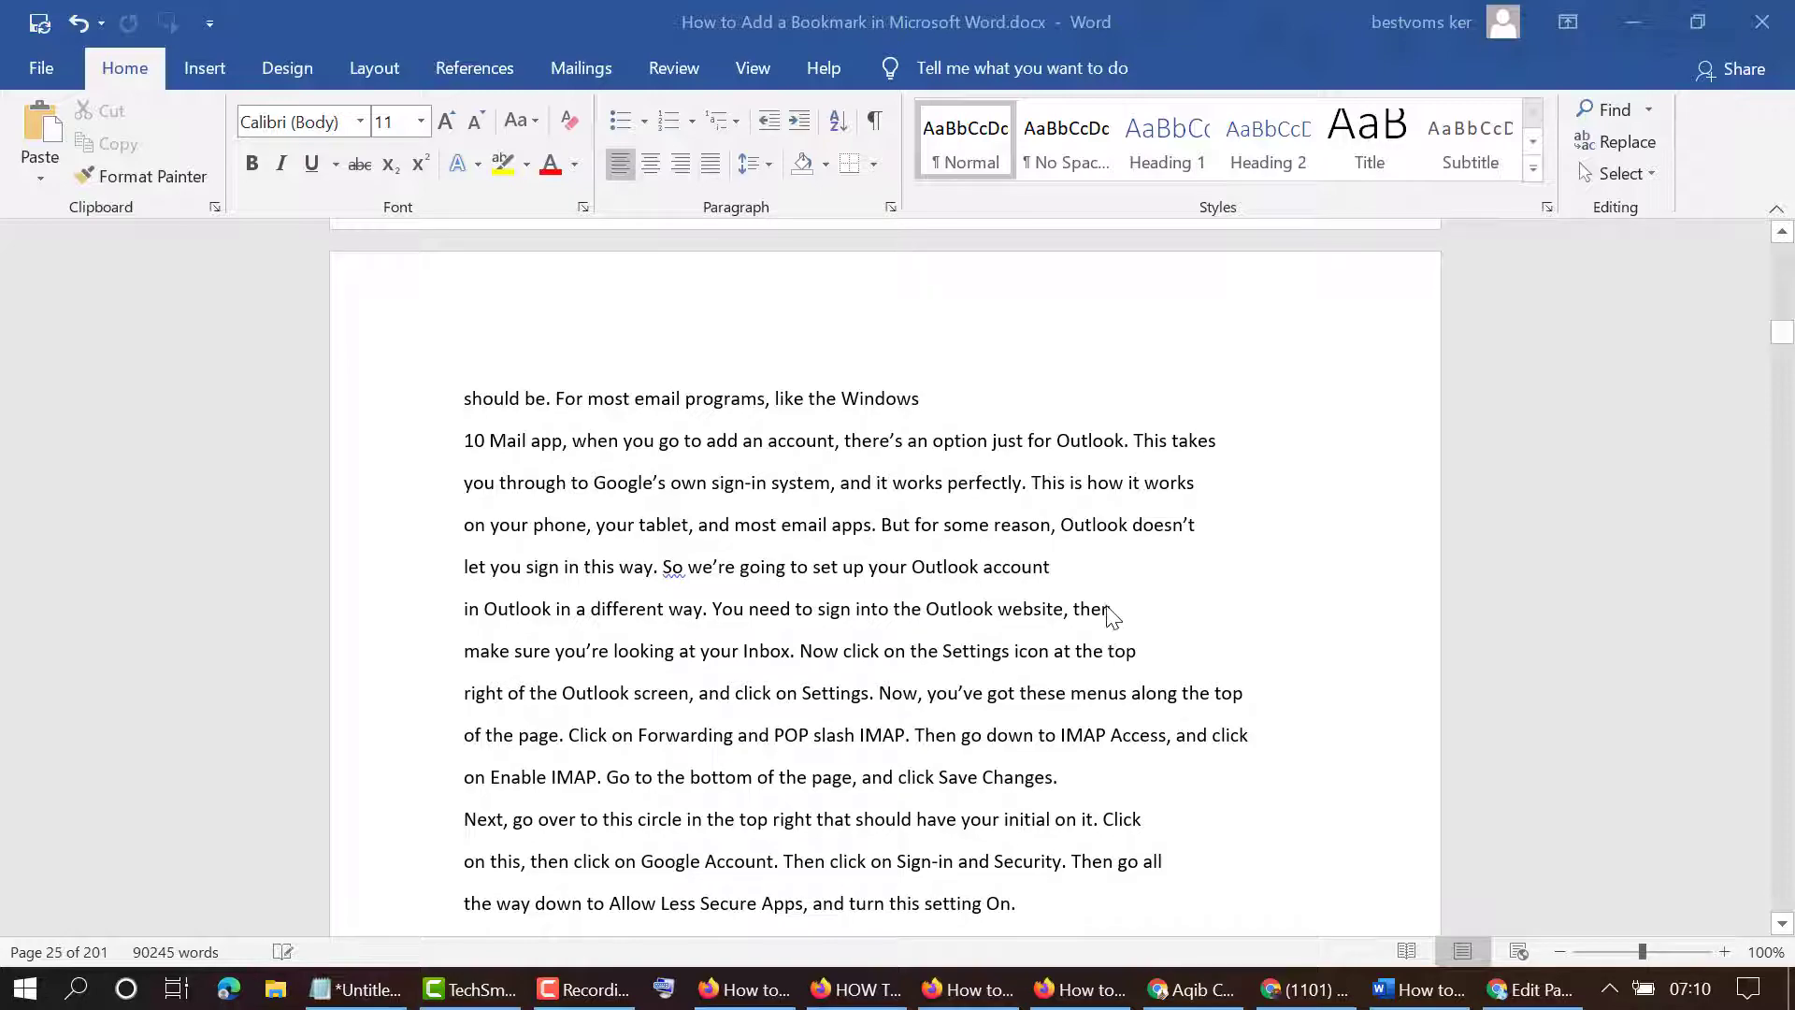
{"action": "scroll", "coordinate": [1111, 615], "scroll_direction": "up", "scroll_amount": 1}
{"action": "mouse_move", "coordinate": [1780, 354]}
{"action": "left_mouse_down"}
{"action": "mouse_move", "coordinate": [1789, 283]}
{"action": "mouse_move", "coordinate": [1719, 388]}
{"action": "mouse_move", "coordinate": [1777, 258]}
{"action": "mouse_move", "coordinate": [1770, 338]}
{"action": "left_mouse_up"}
{"action": "scroll", "coordinate": [1084, 669], "scroll_direction": "down", "scroll_amount": 5}
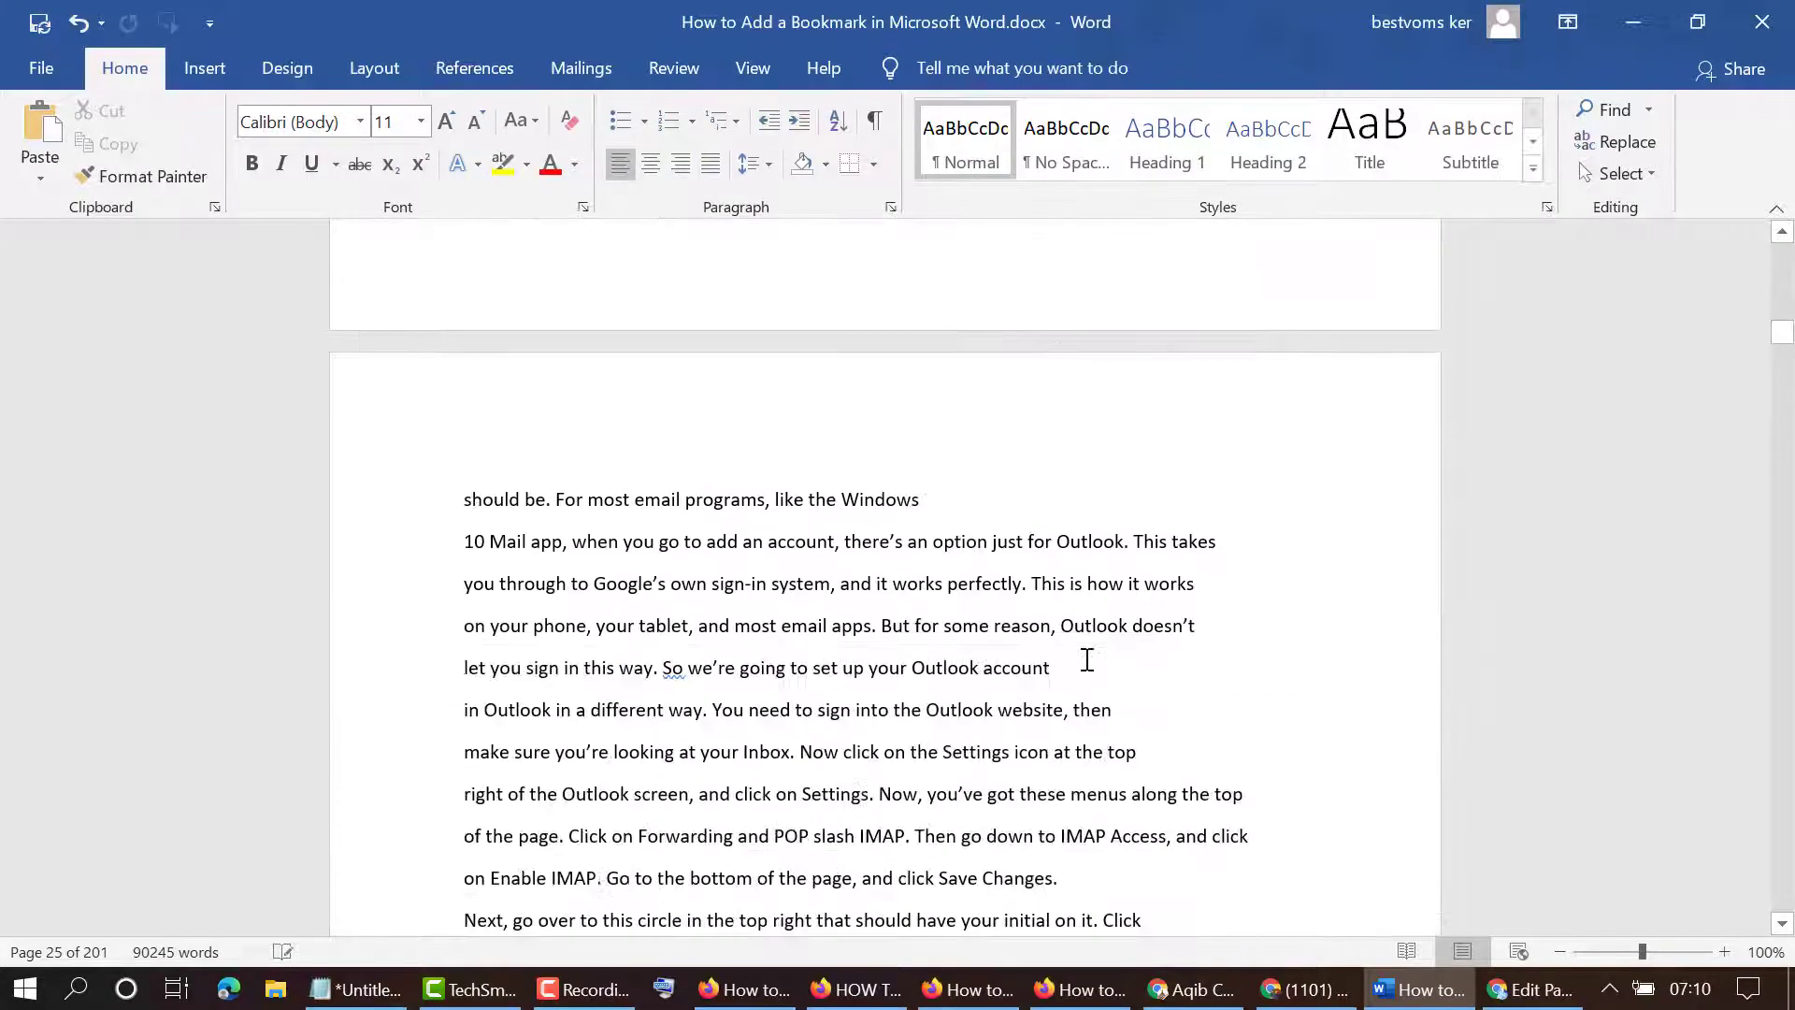
{"action": "scroll", "coordinate": [970, 513], "scroll_direction": "up", "scroll_amount": 2}
{"action": "scroll", "coordinate": [1207, 673], "scroll_direction": "down", "scroll_amount": 10}
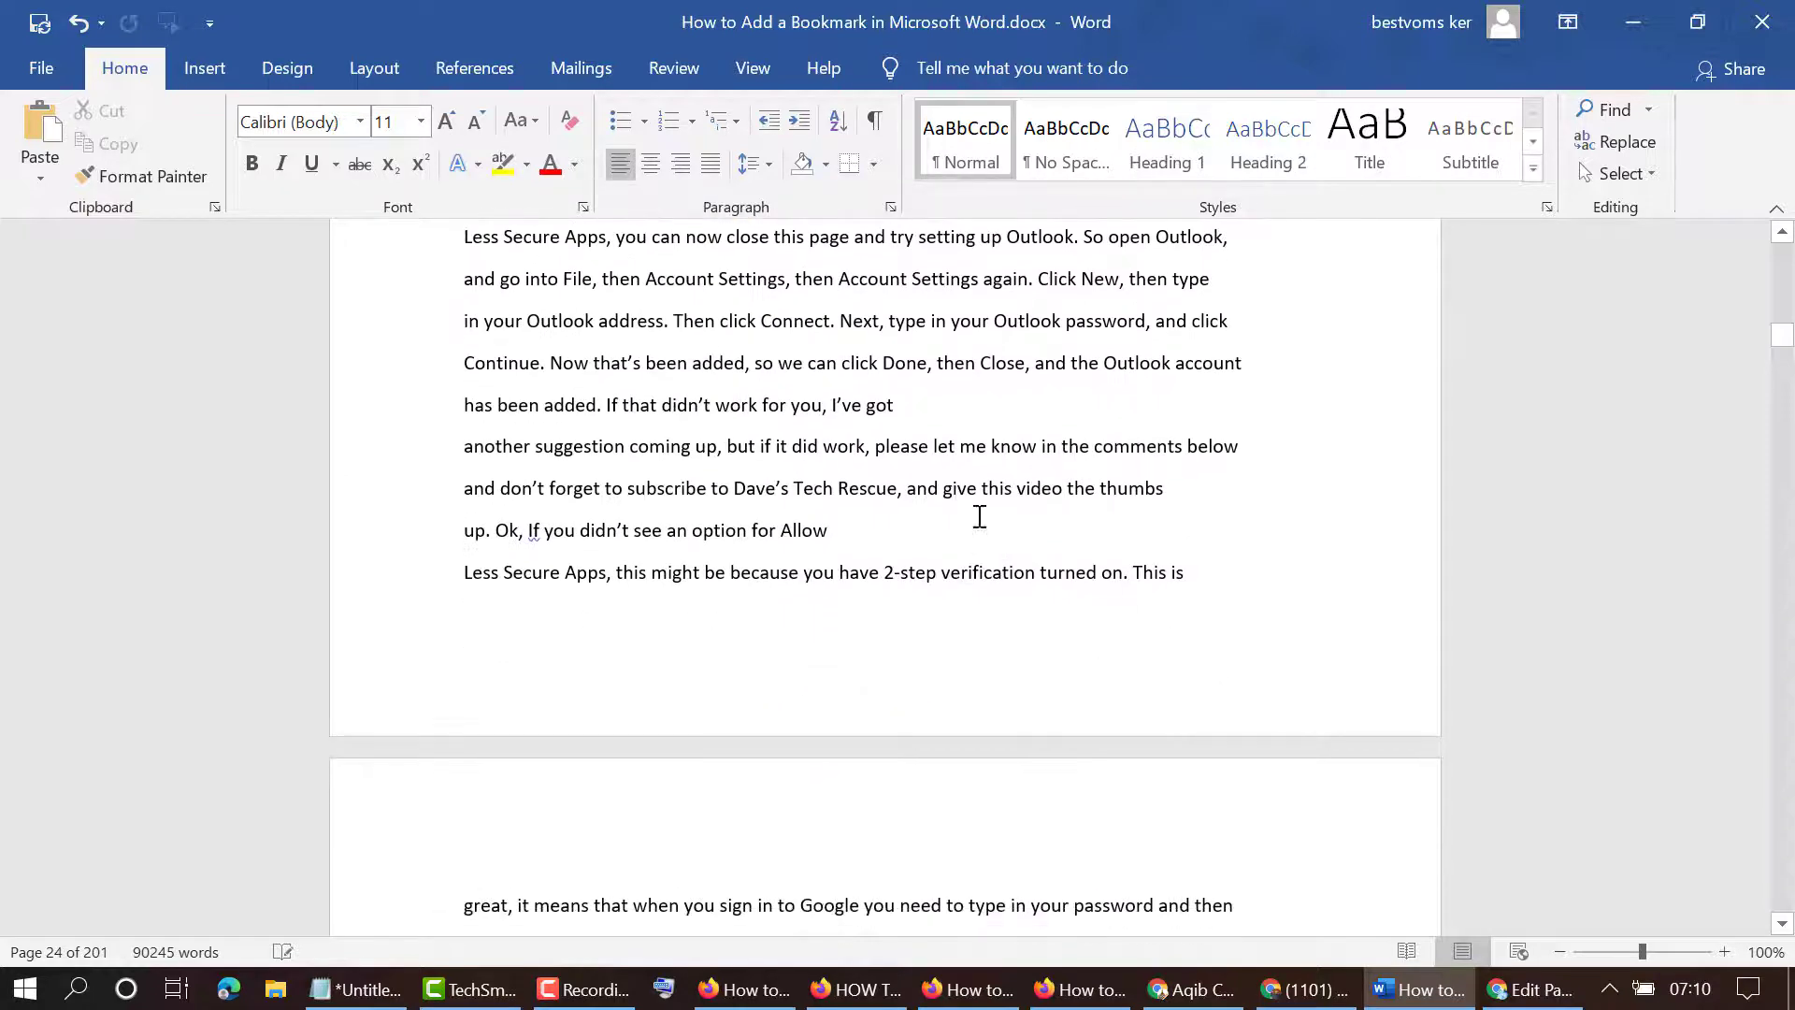
{"action": "scroll", "coordinate": [669, 713], "scroll_direction": "down", "scroll_amount": 2}
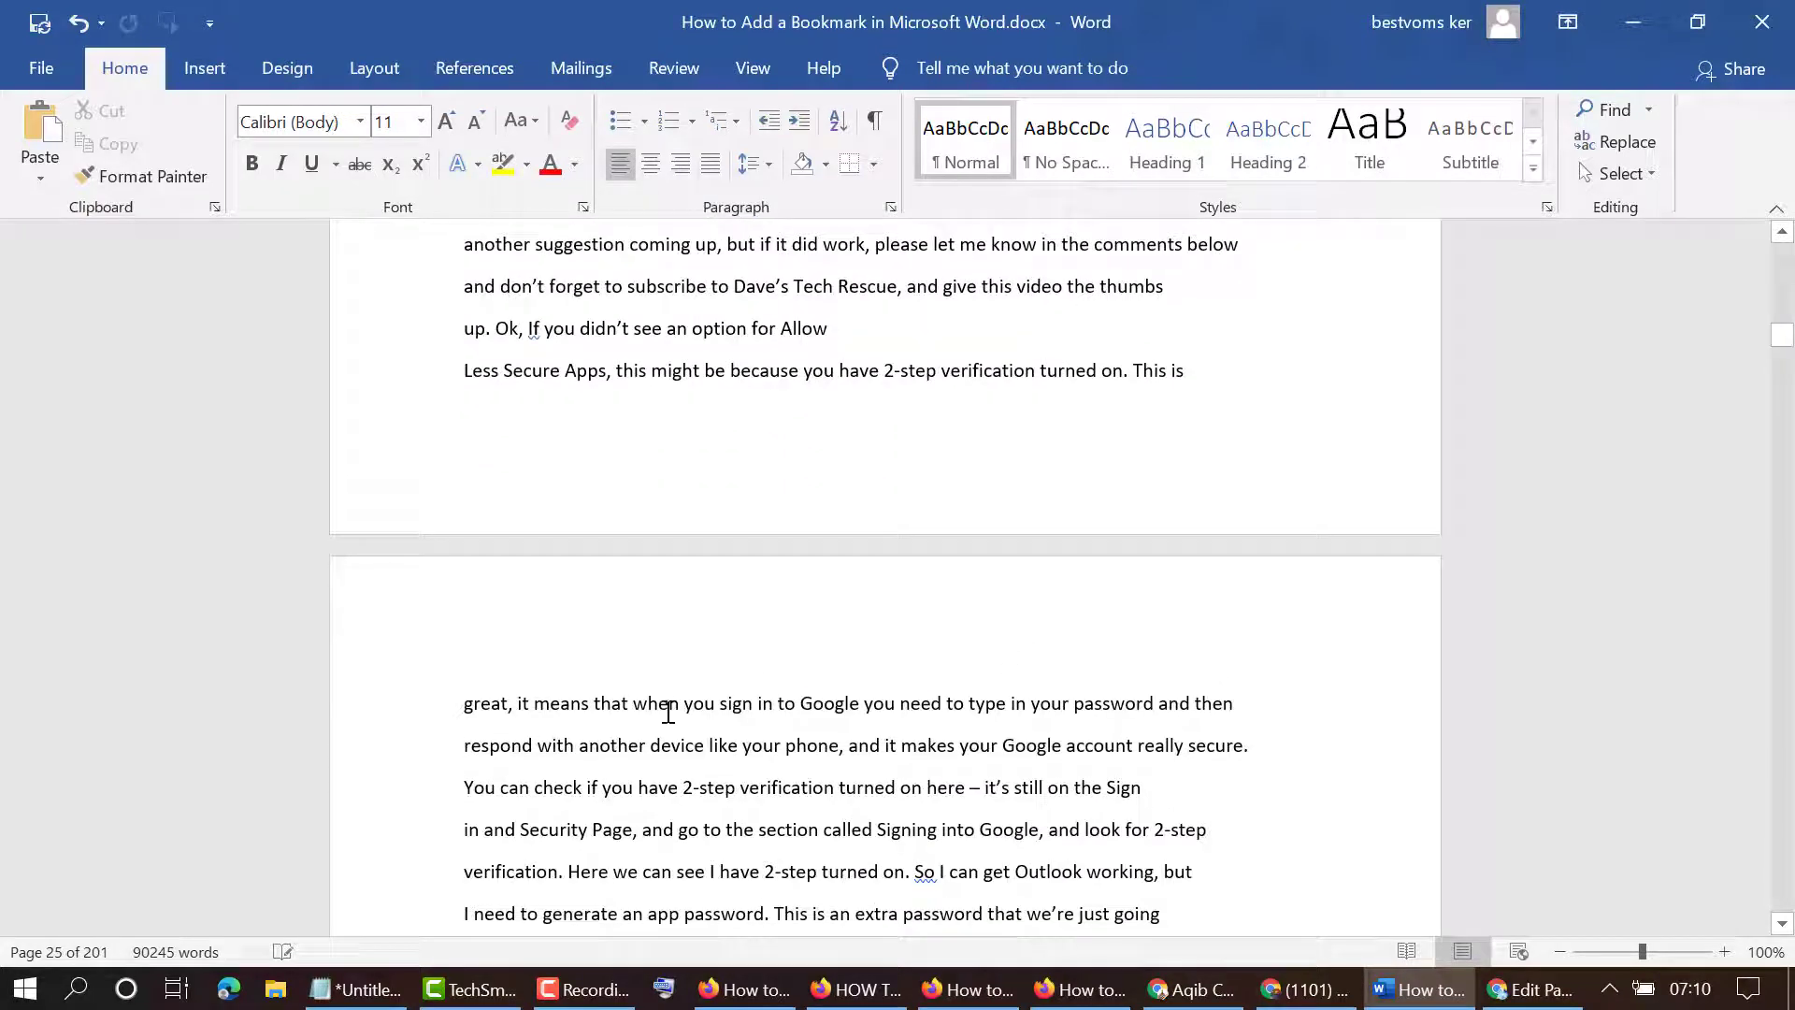
{"action": "left_click", "coordinate": [458, 703]}
{"action": "key", "text": "Return"}
{"action": "key", "text": "Return"}
{"action": "key", "text": "Return"}
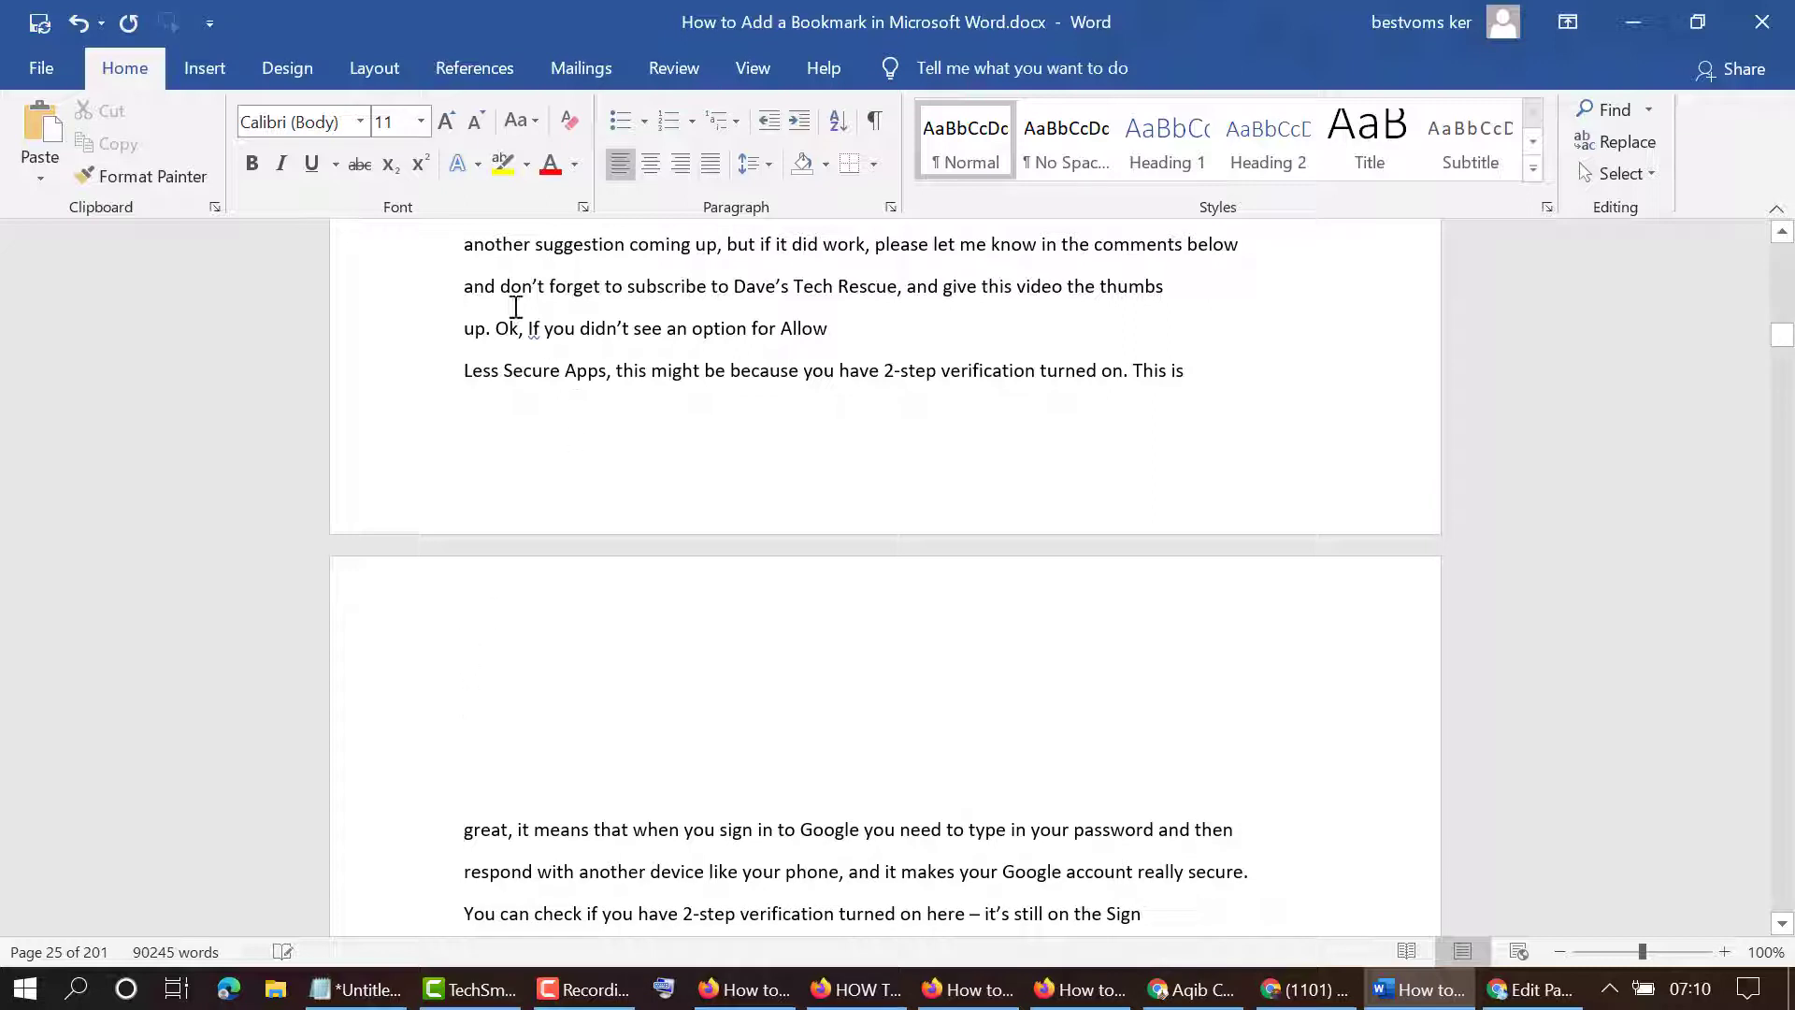
{"action": "left_click", "coordinate": [192, 69]}
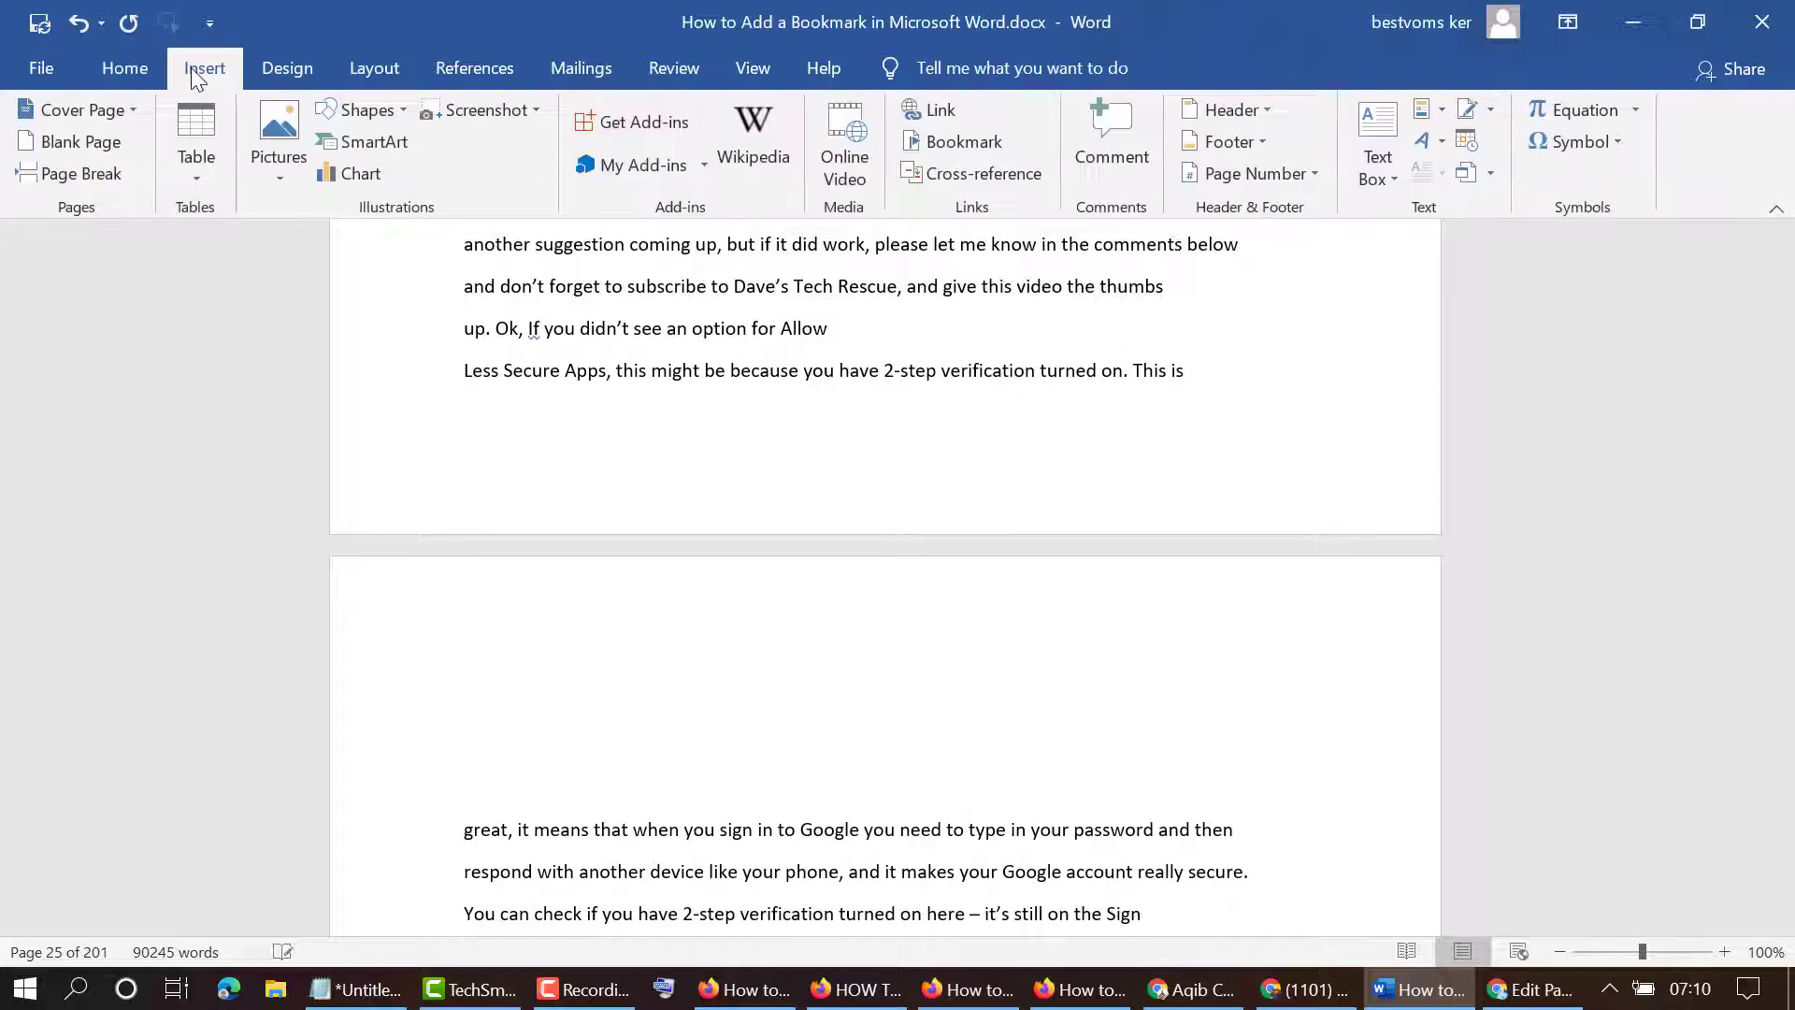
- Open the chart gallery and preview the Bar variants, from Stacked through 3-D 100% Stacked
{"action": "left_click", "coordinate": [361, 176]}
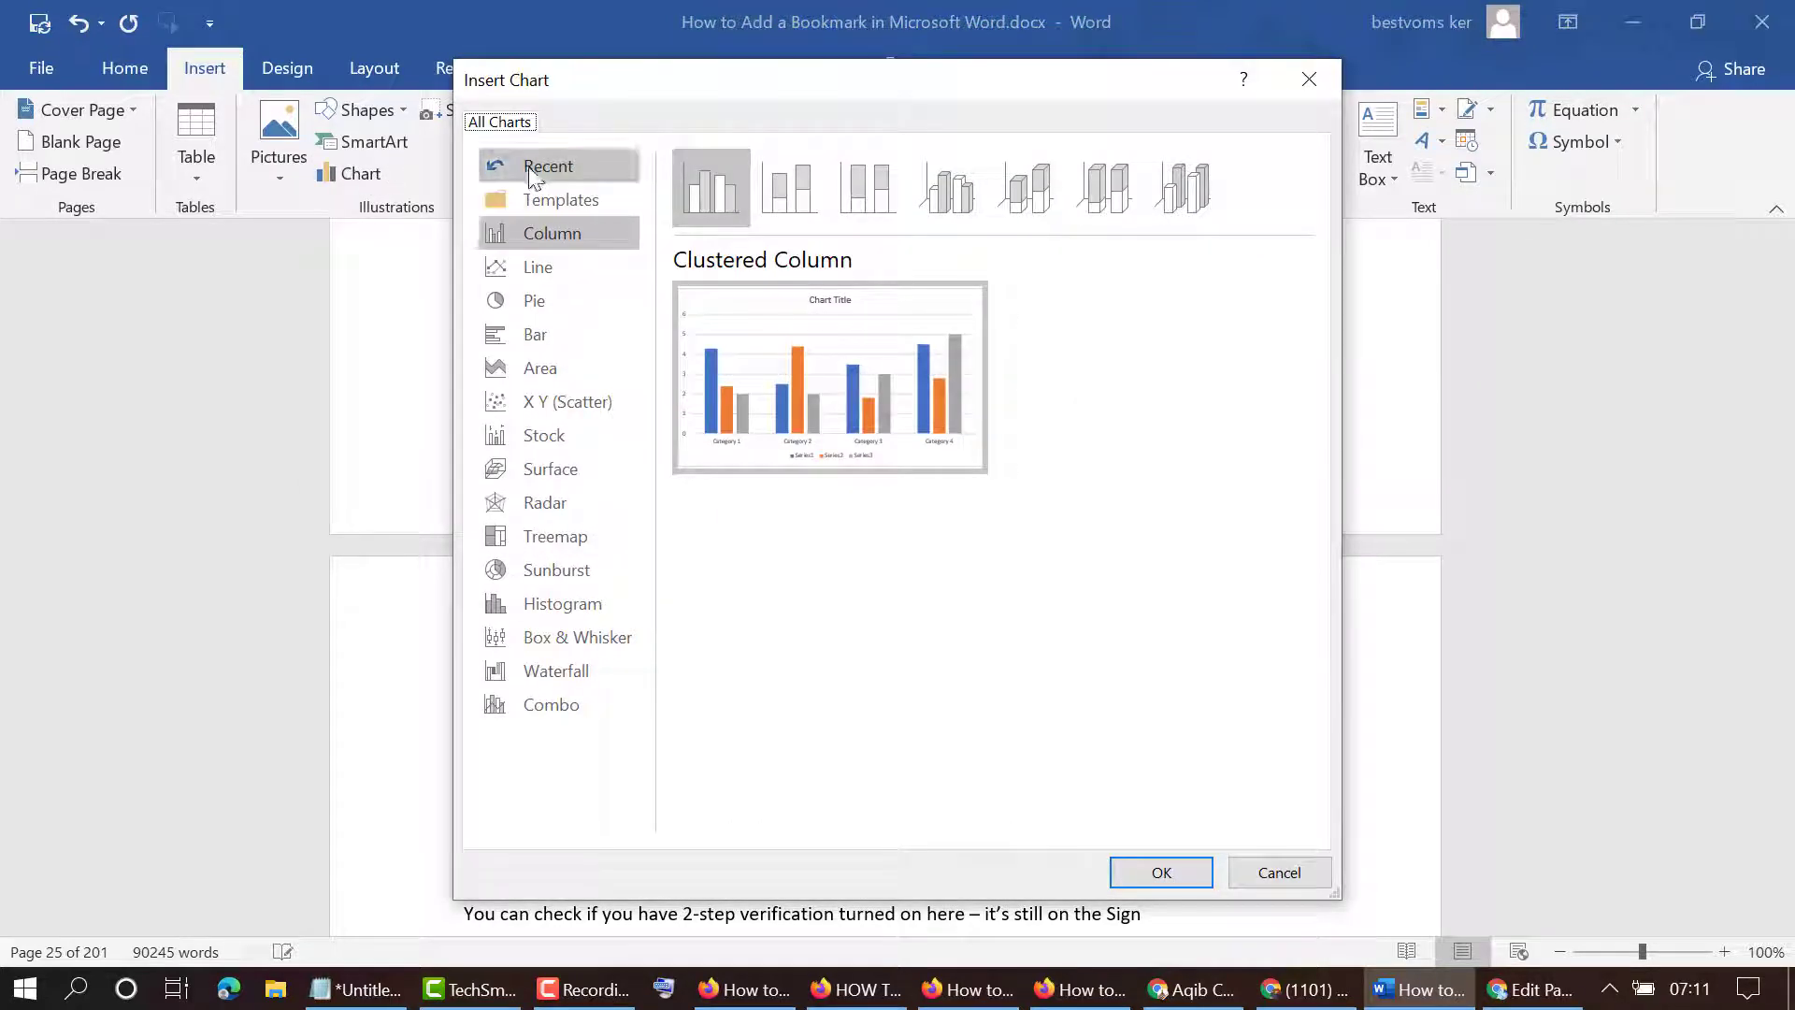
{"action": "left_click", "coordinate": [533, 335]}
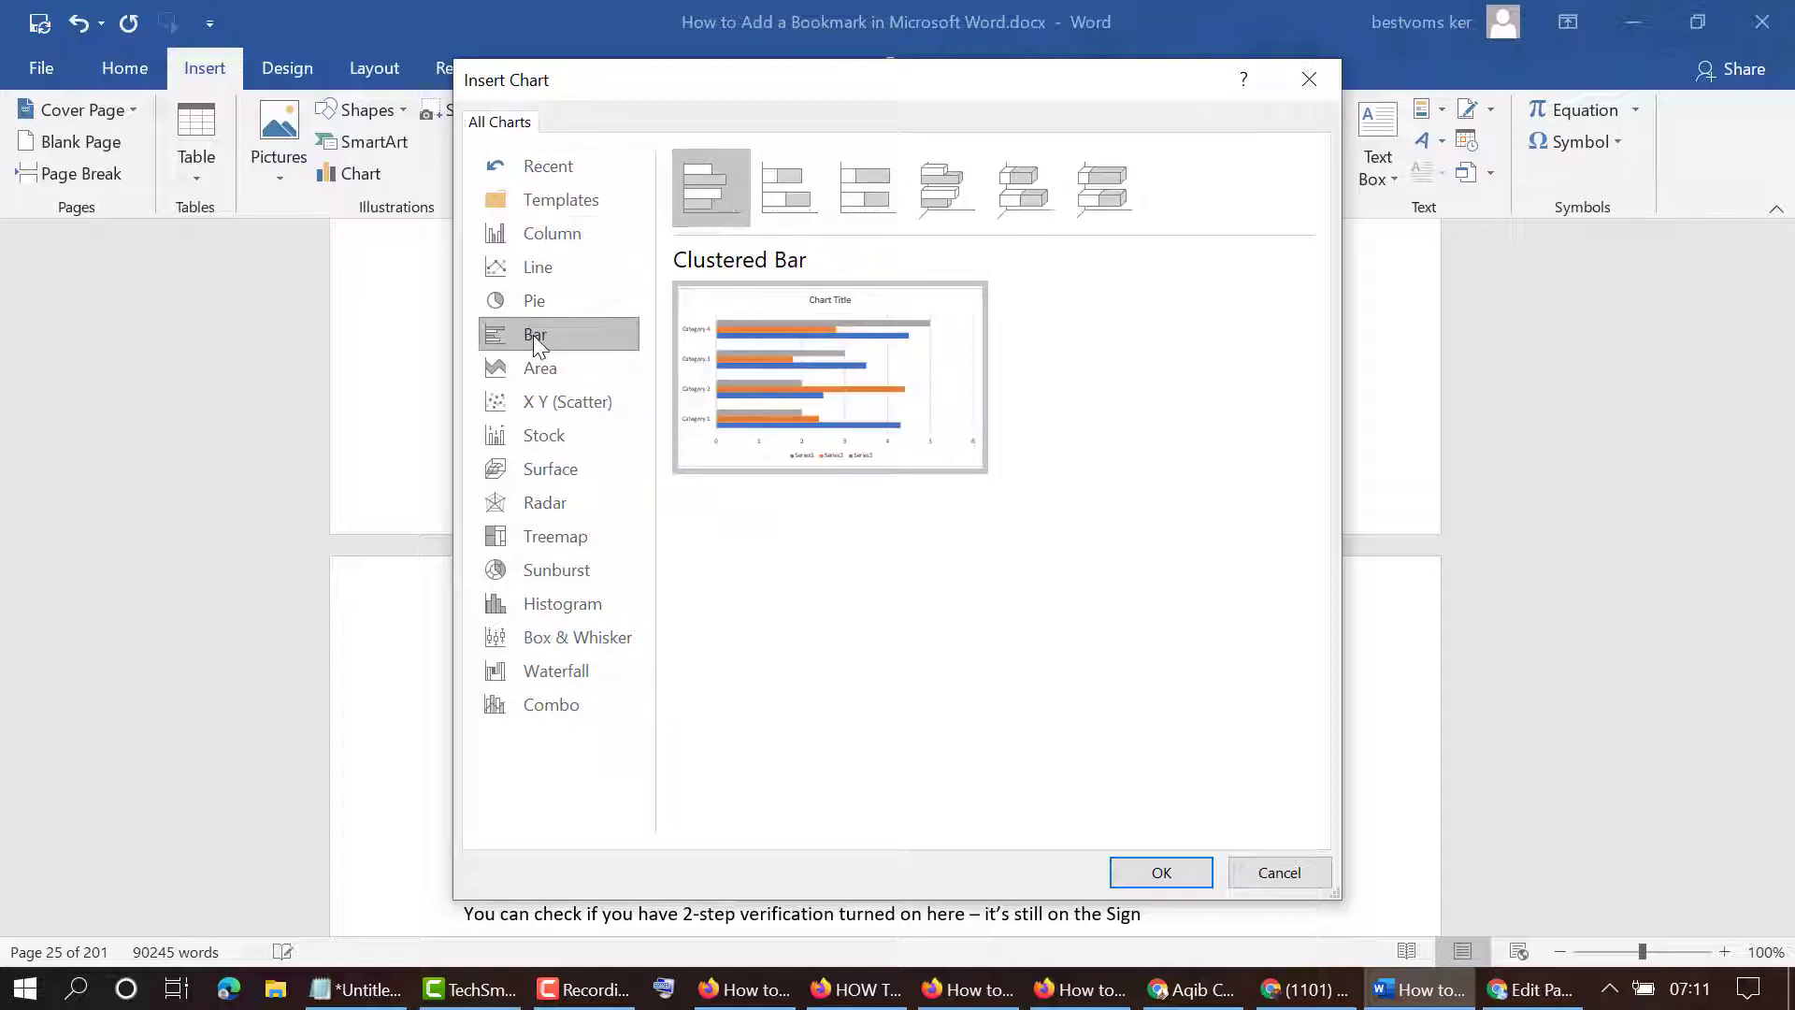
{"action": "left_click", "coordinate": [791, 200]}
{"action": "left_click", "coordinate": [841, 197]}
{"action": "left_click", "coordinate": [974, 202]}
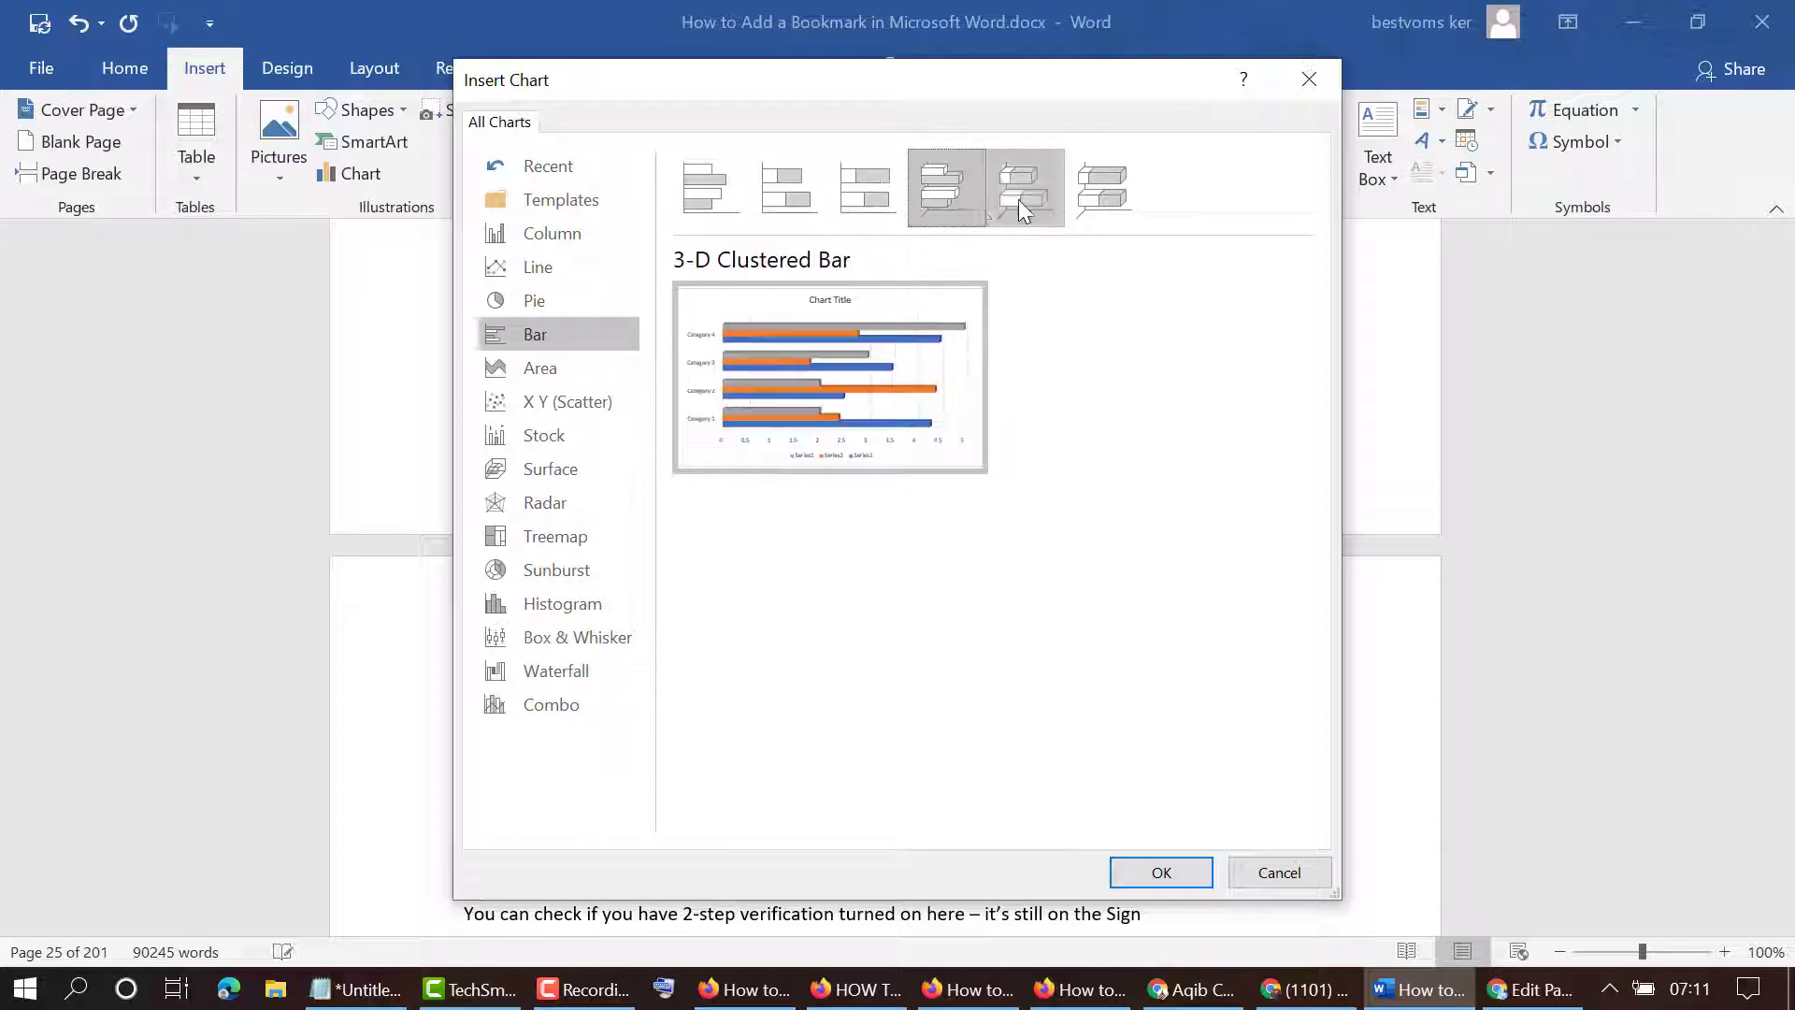
{"action": "left_click", "coordinate": [1018, 199]}
{"action": "left_click", "coordinate": [1097, 199]}
{"action": "left_click", "coordinate": [712, 199]}
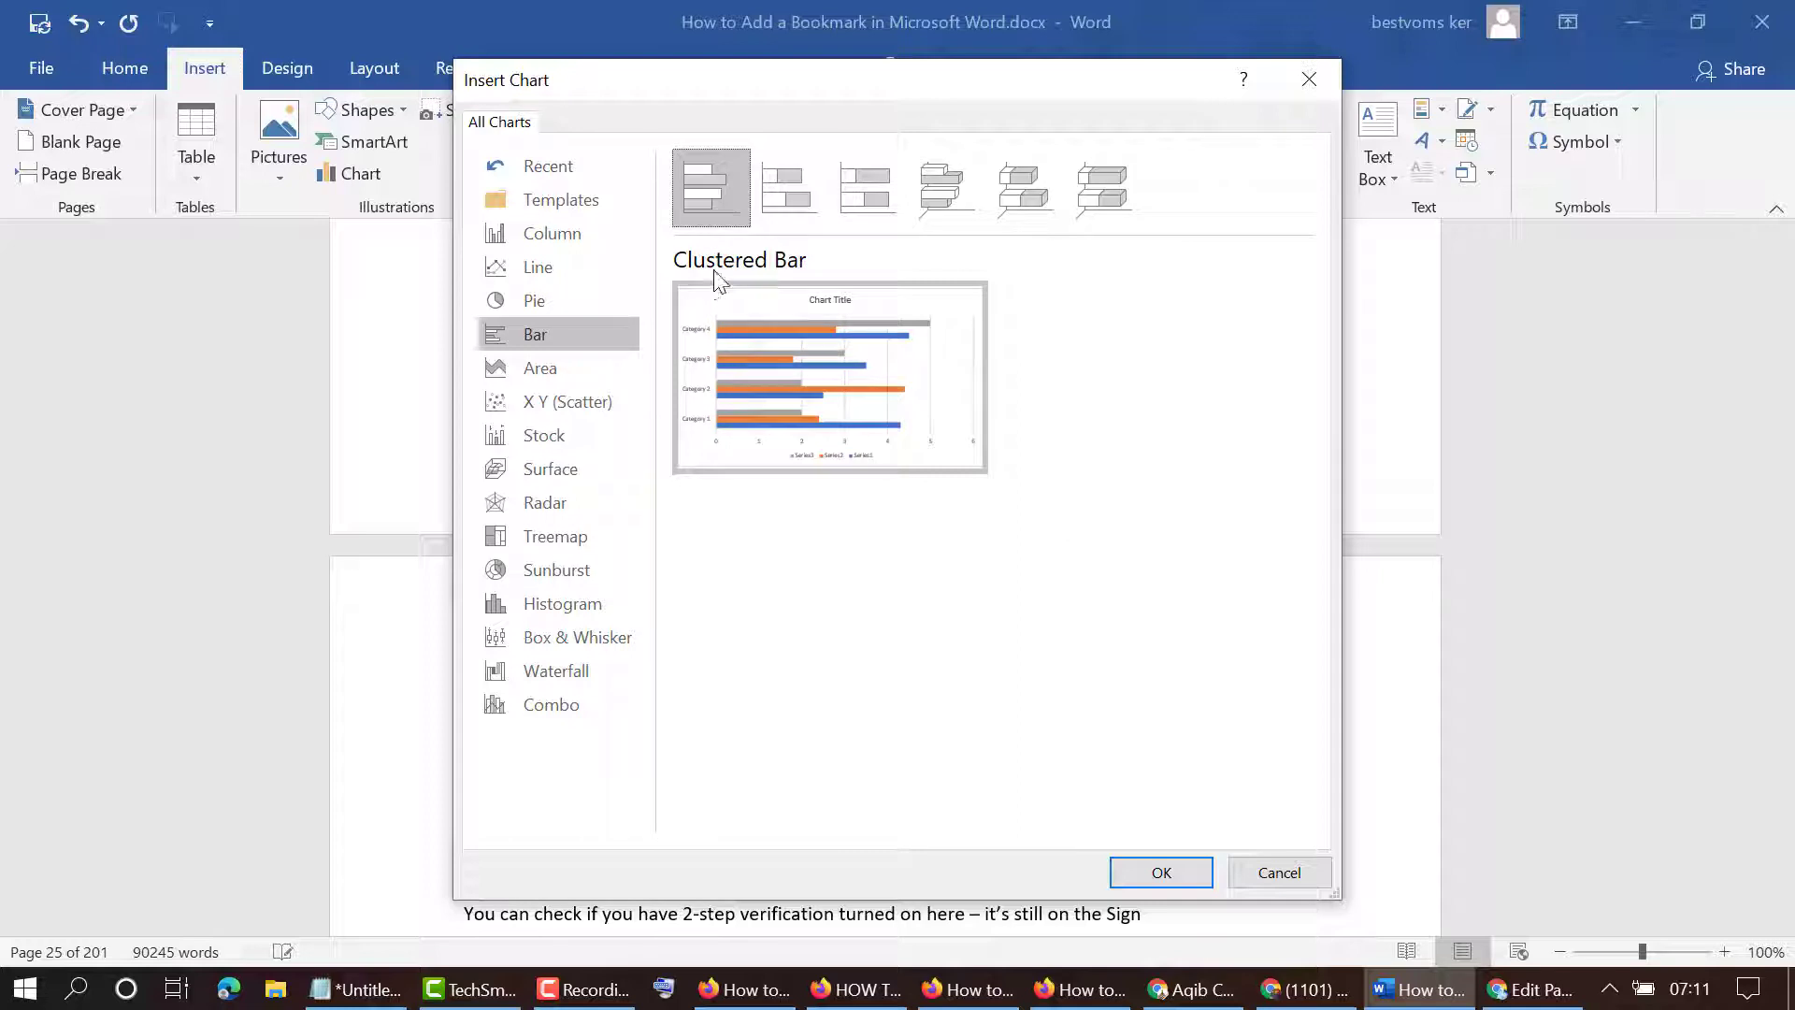
- Compare the Bar variants again and insert a 3-D 100% Stacked Bar chart
{"action": "left_click", "coordinate": [787, 193]}
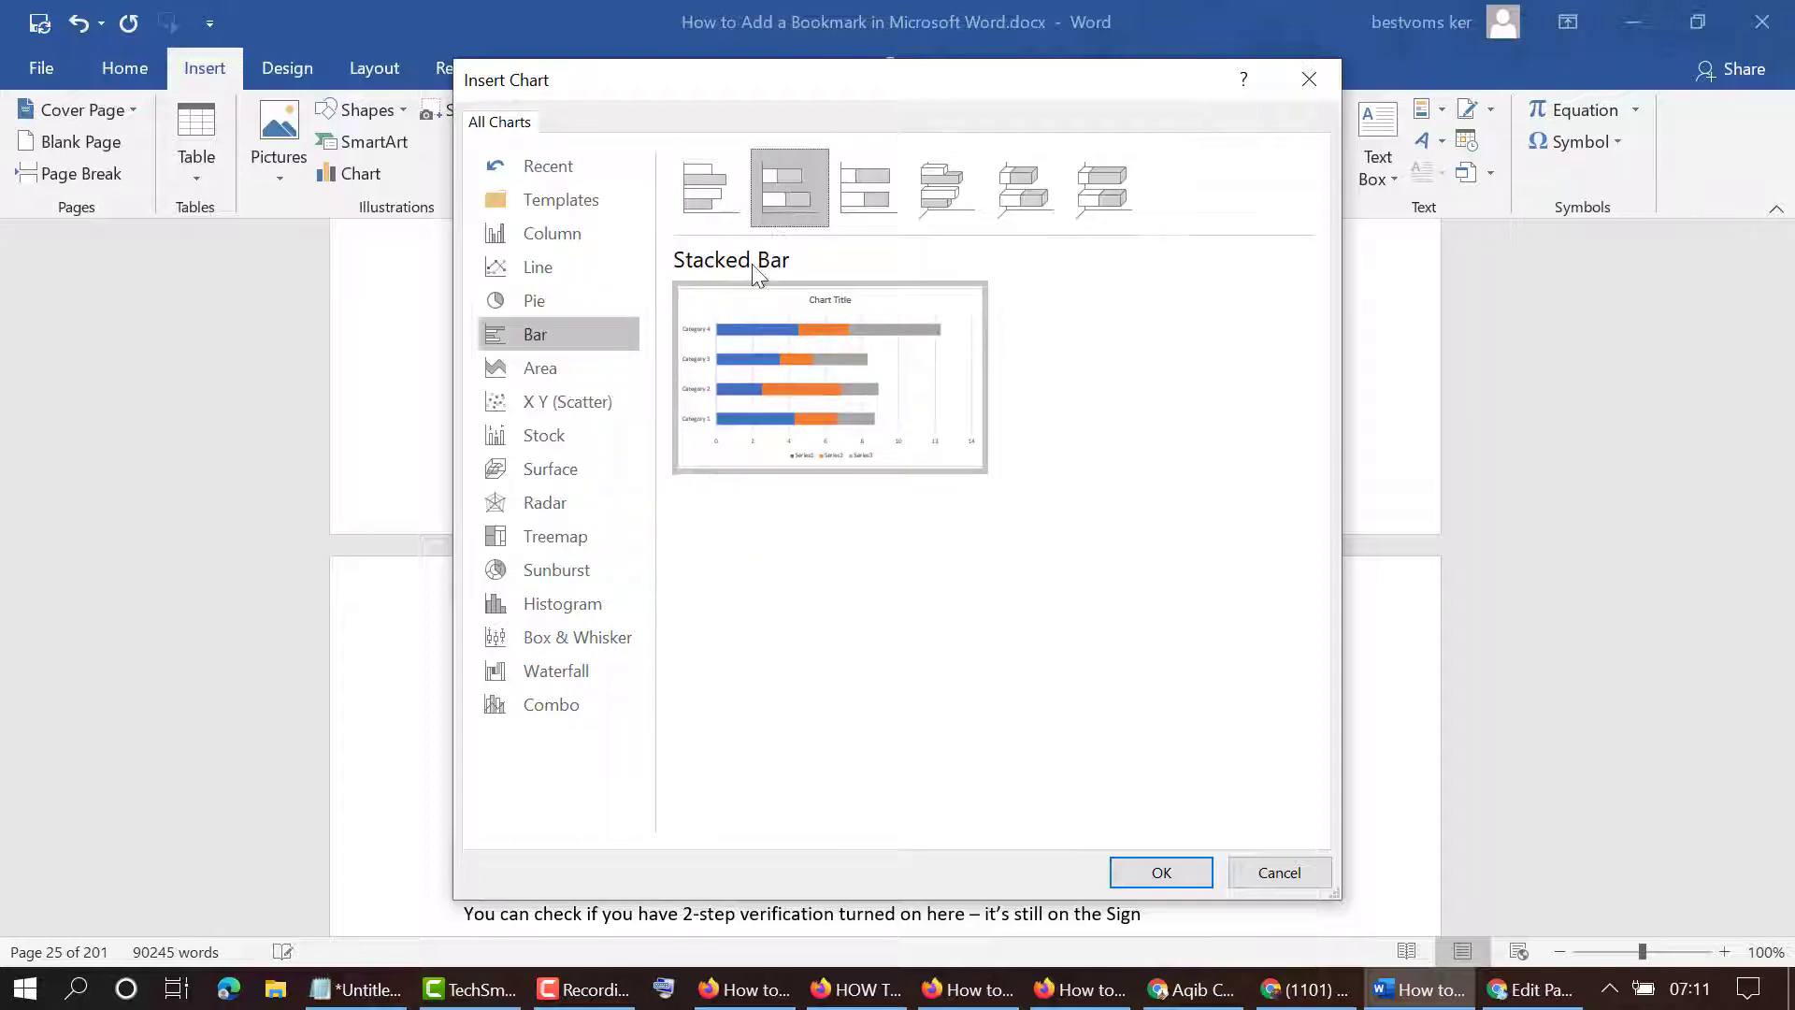
{"action": "left_click", "coordinate": [867, 192]}
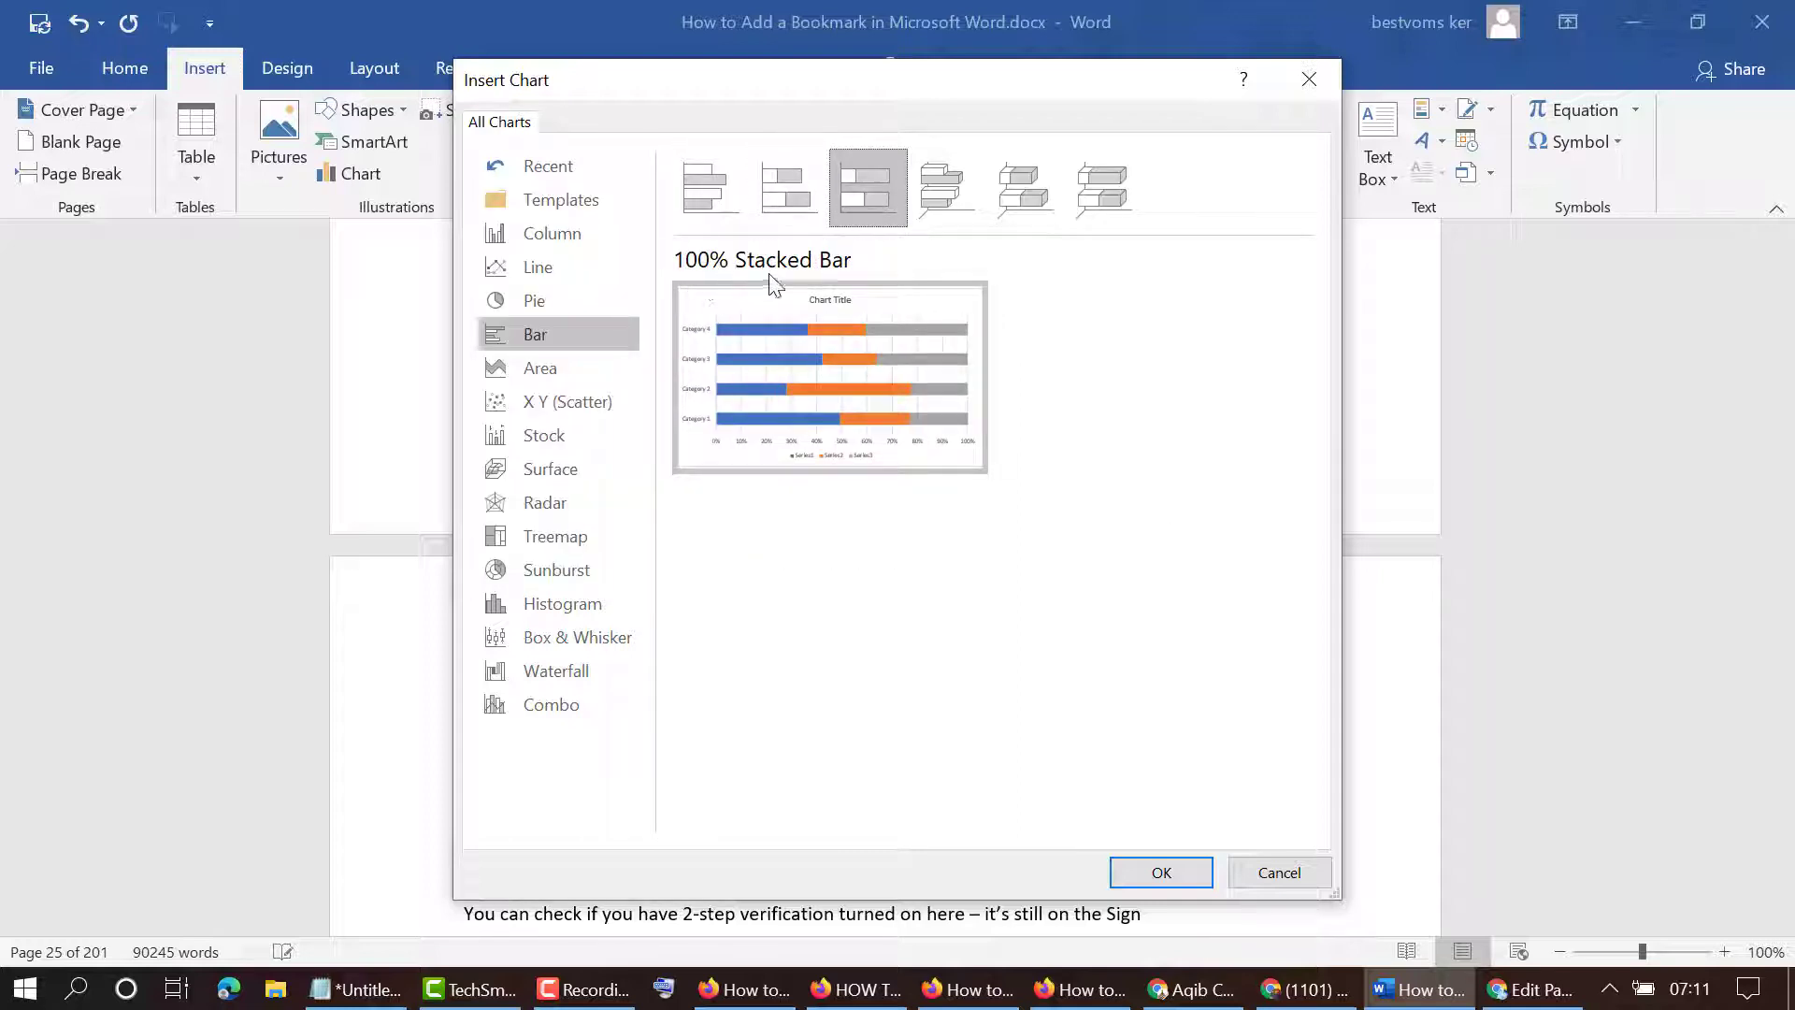
{"action": "left_click", "coordinate": [947, 192]}
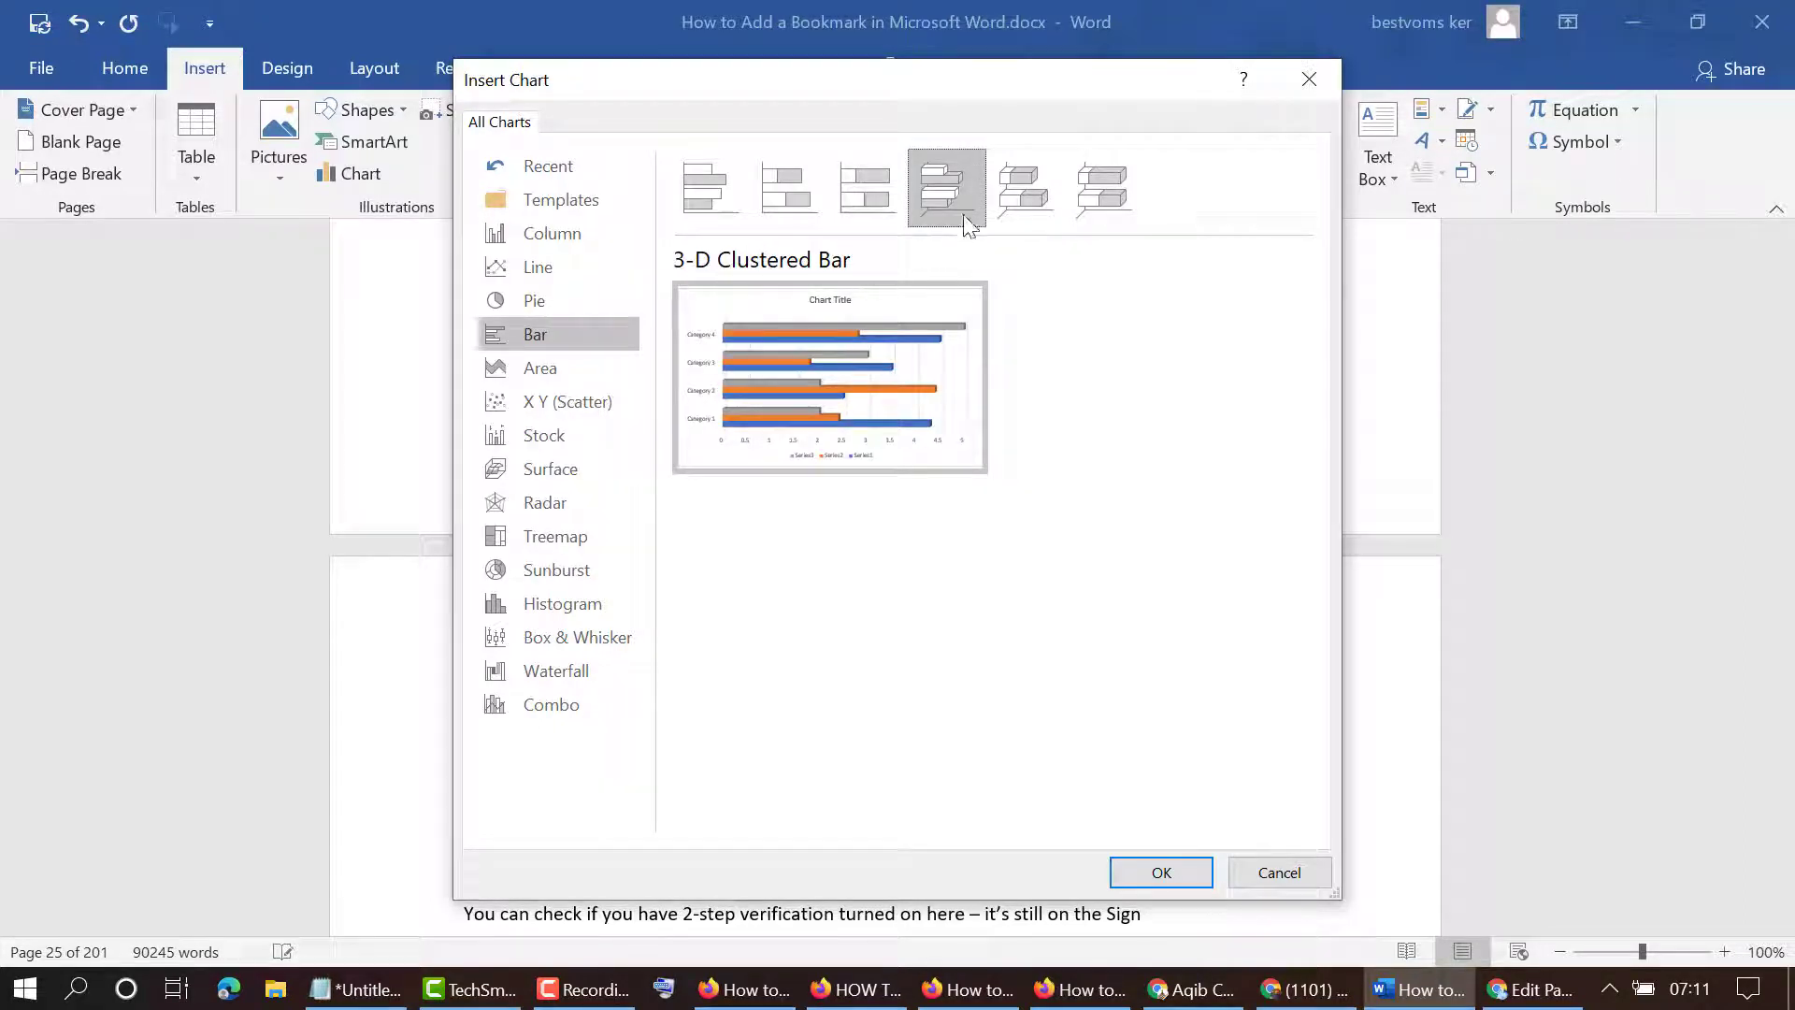
{"action": "left_click", "coordinate": [1032, 193]}
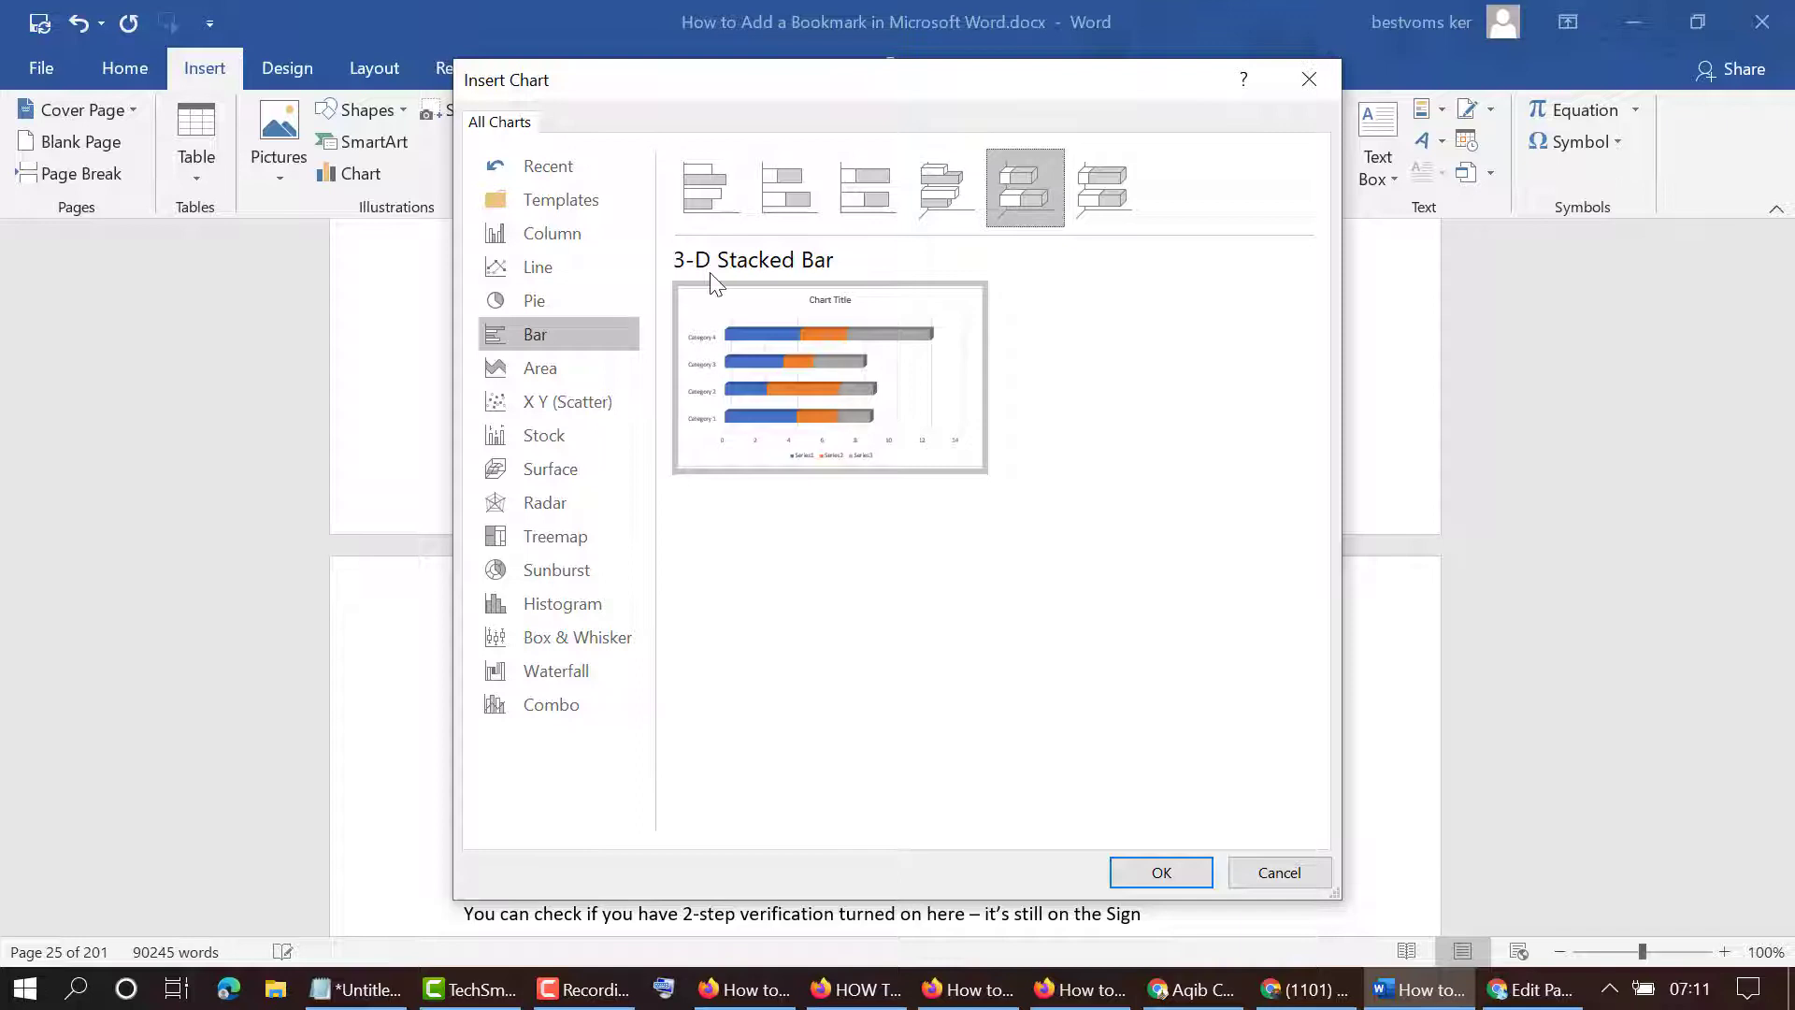
{"action": "left_click", "coordinate": [1103, 201]}
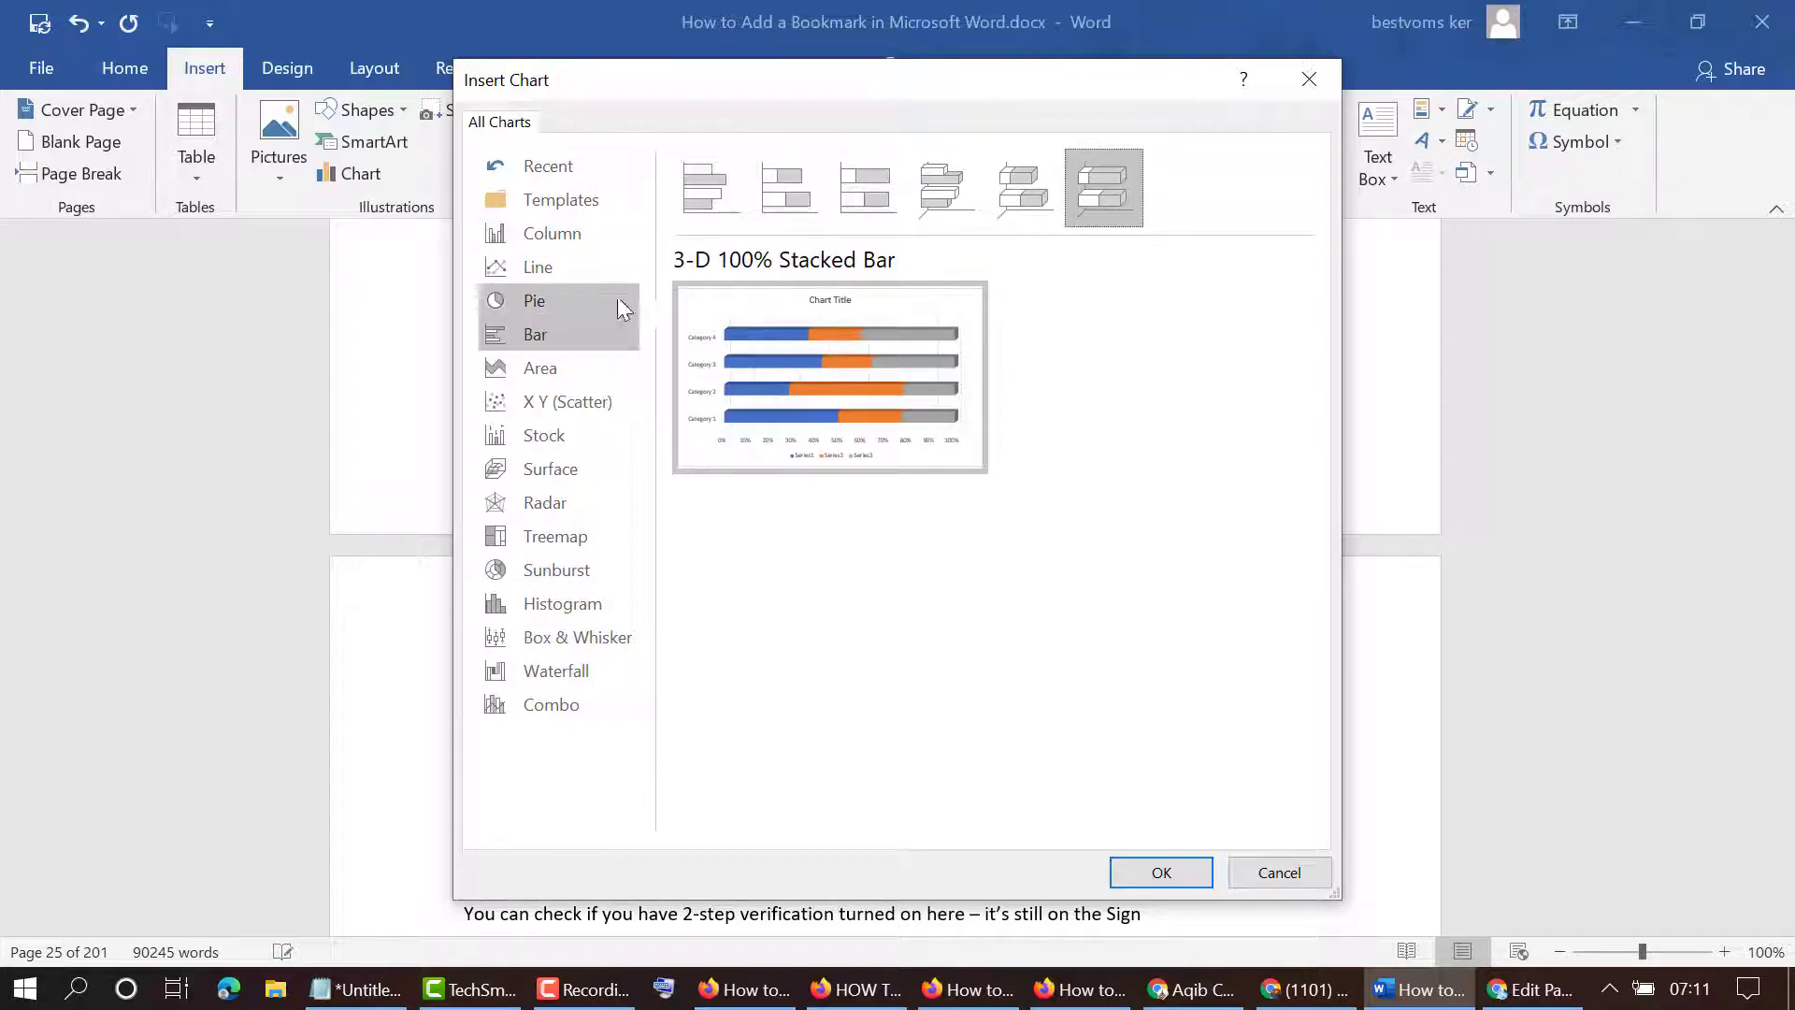
{"action": "mouse_move", "coordinate": [835, 299]}
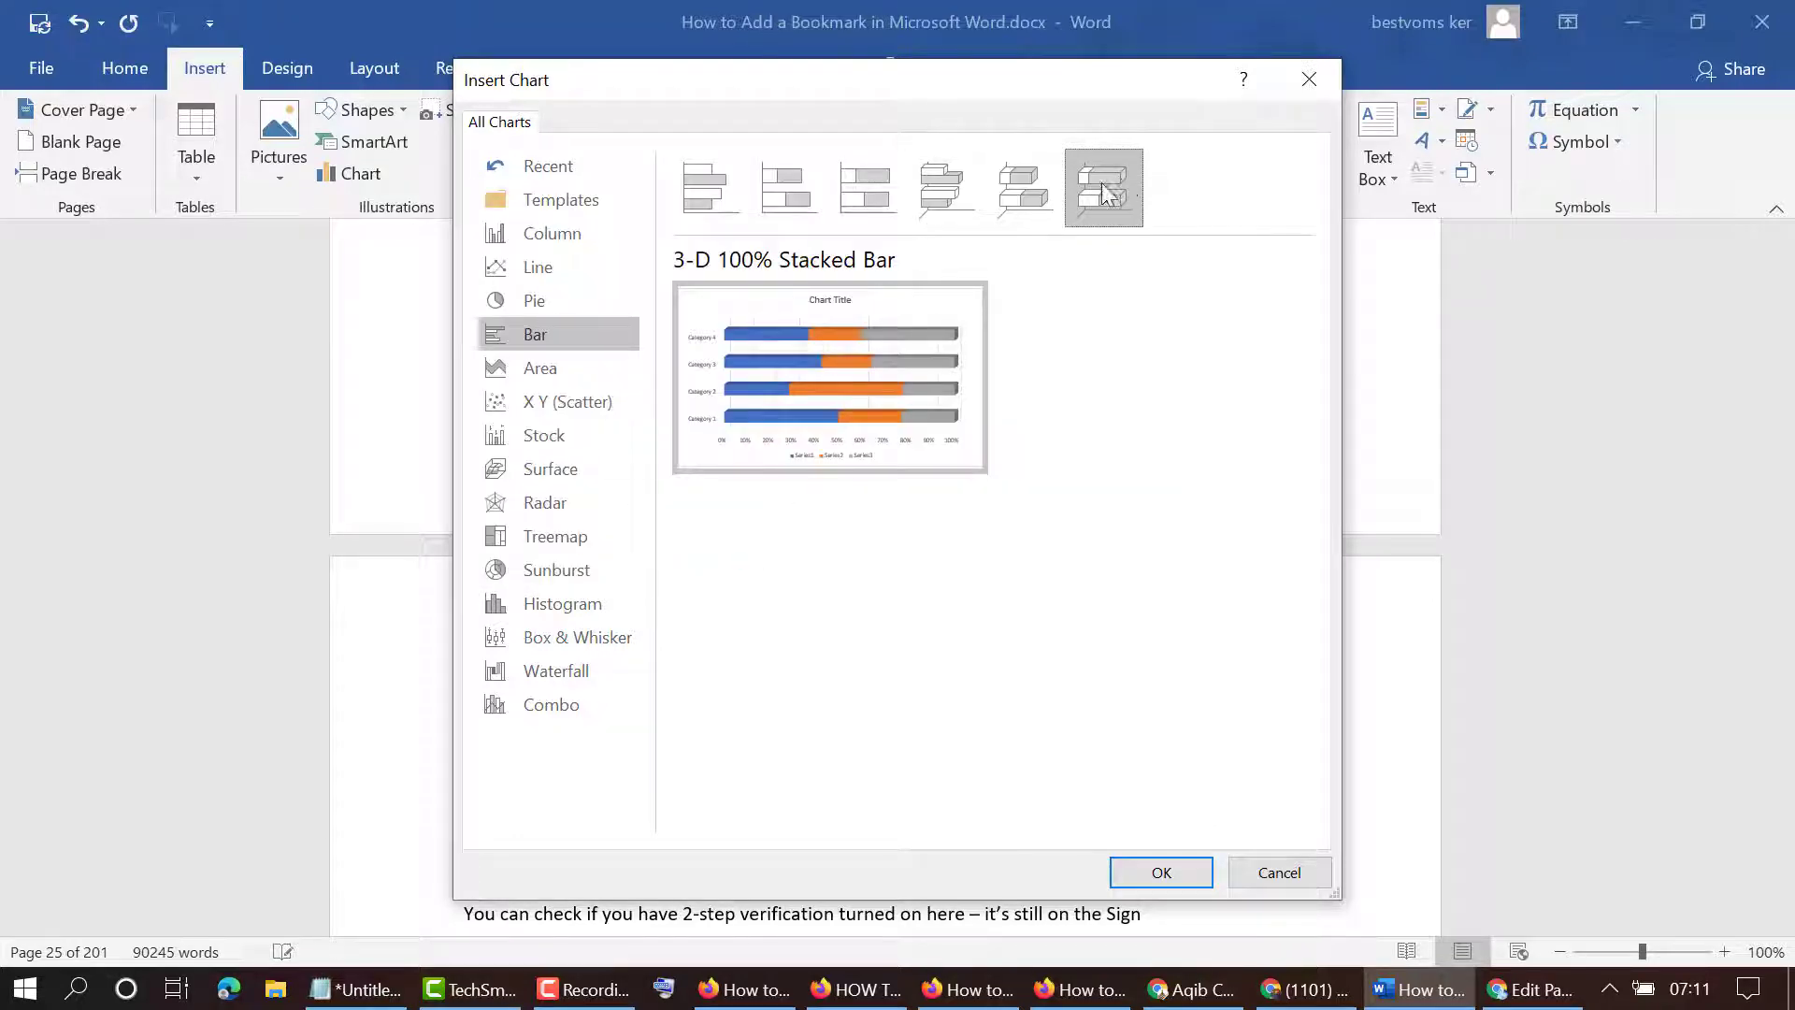
{"action": "left_click", "coordinate": [1162, 869]}
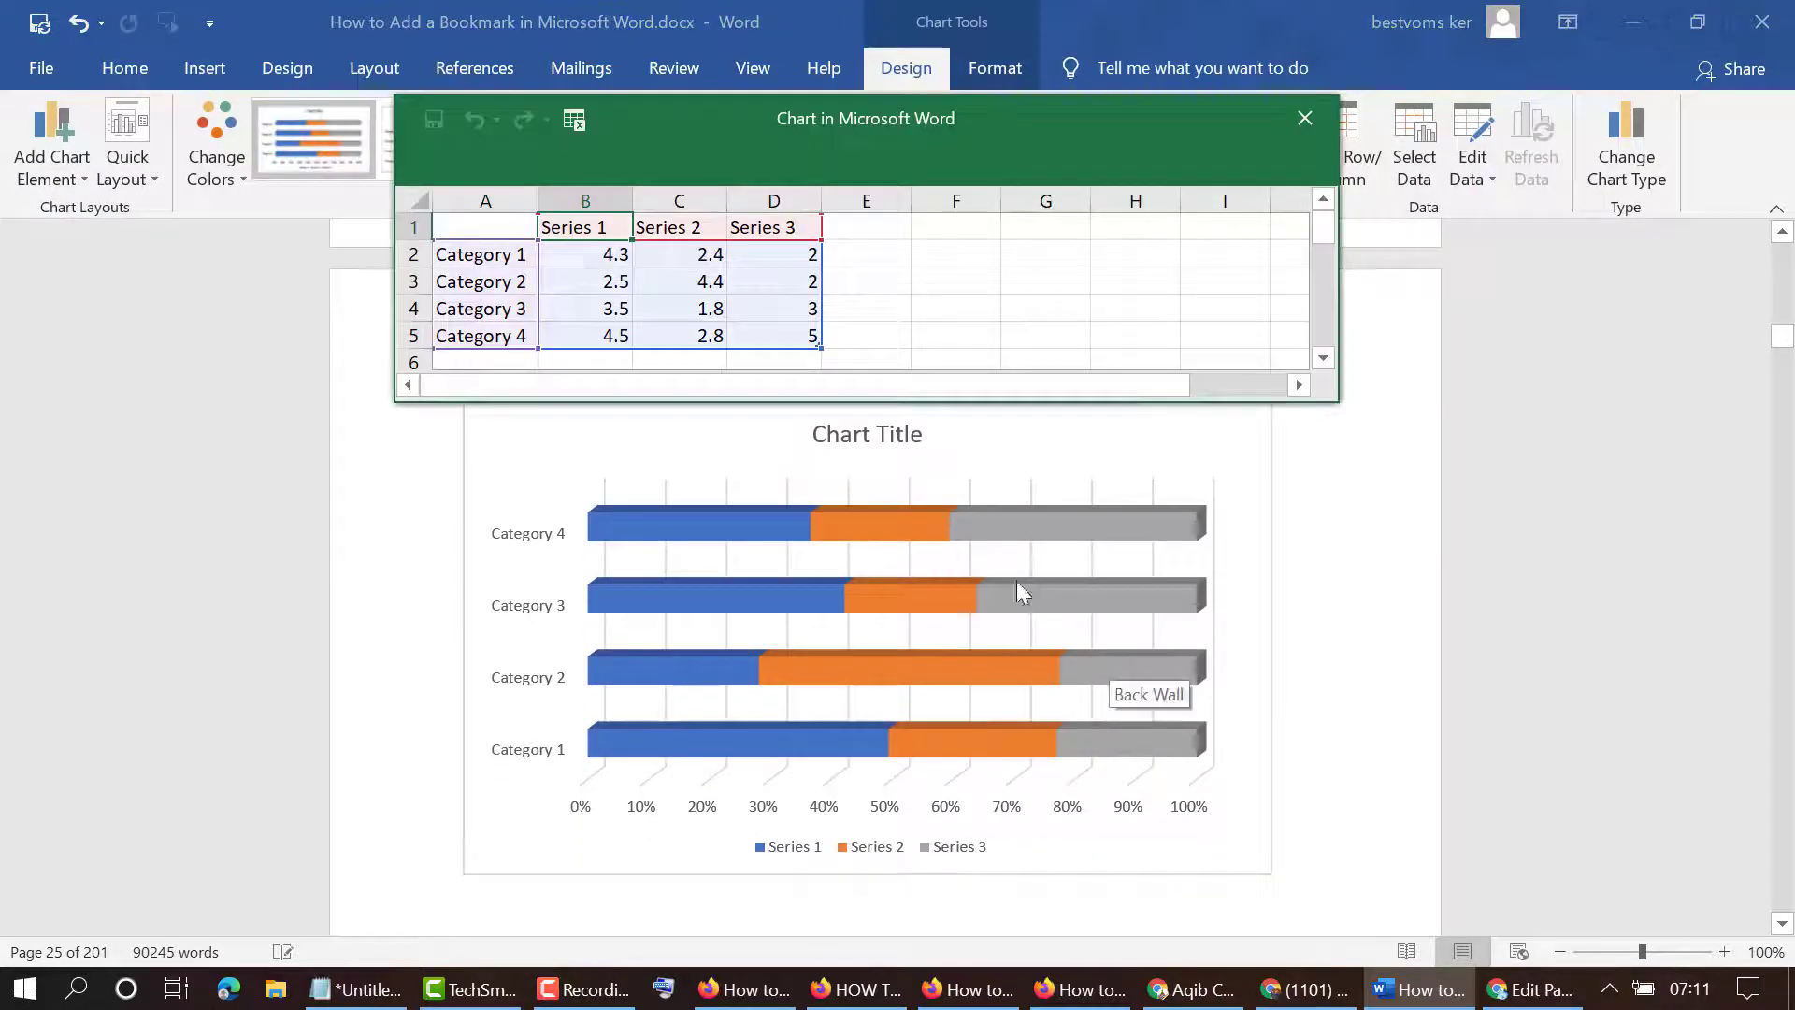
- Set Category 1's Series 3 value (cell D2) to 6 in the chart data sheet
{"action": "scroll", "coordinate": [872, 659], "scroll_direction": "up", "scroll_amount": 2}
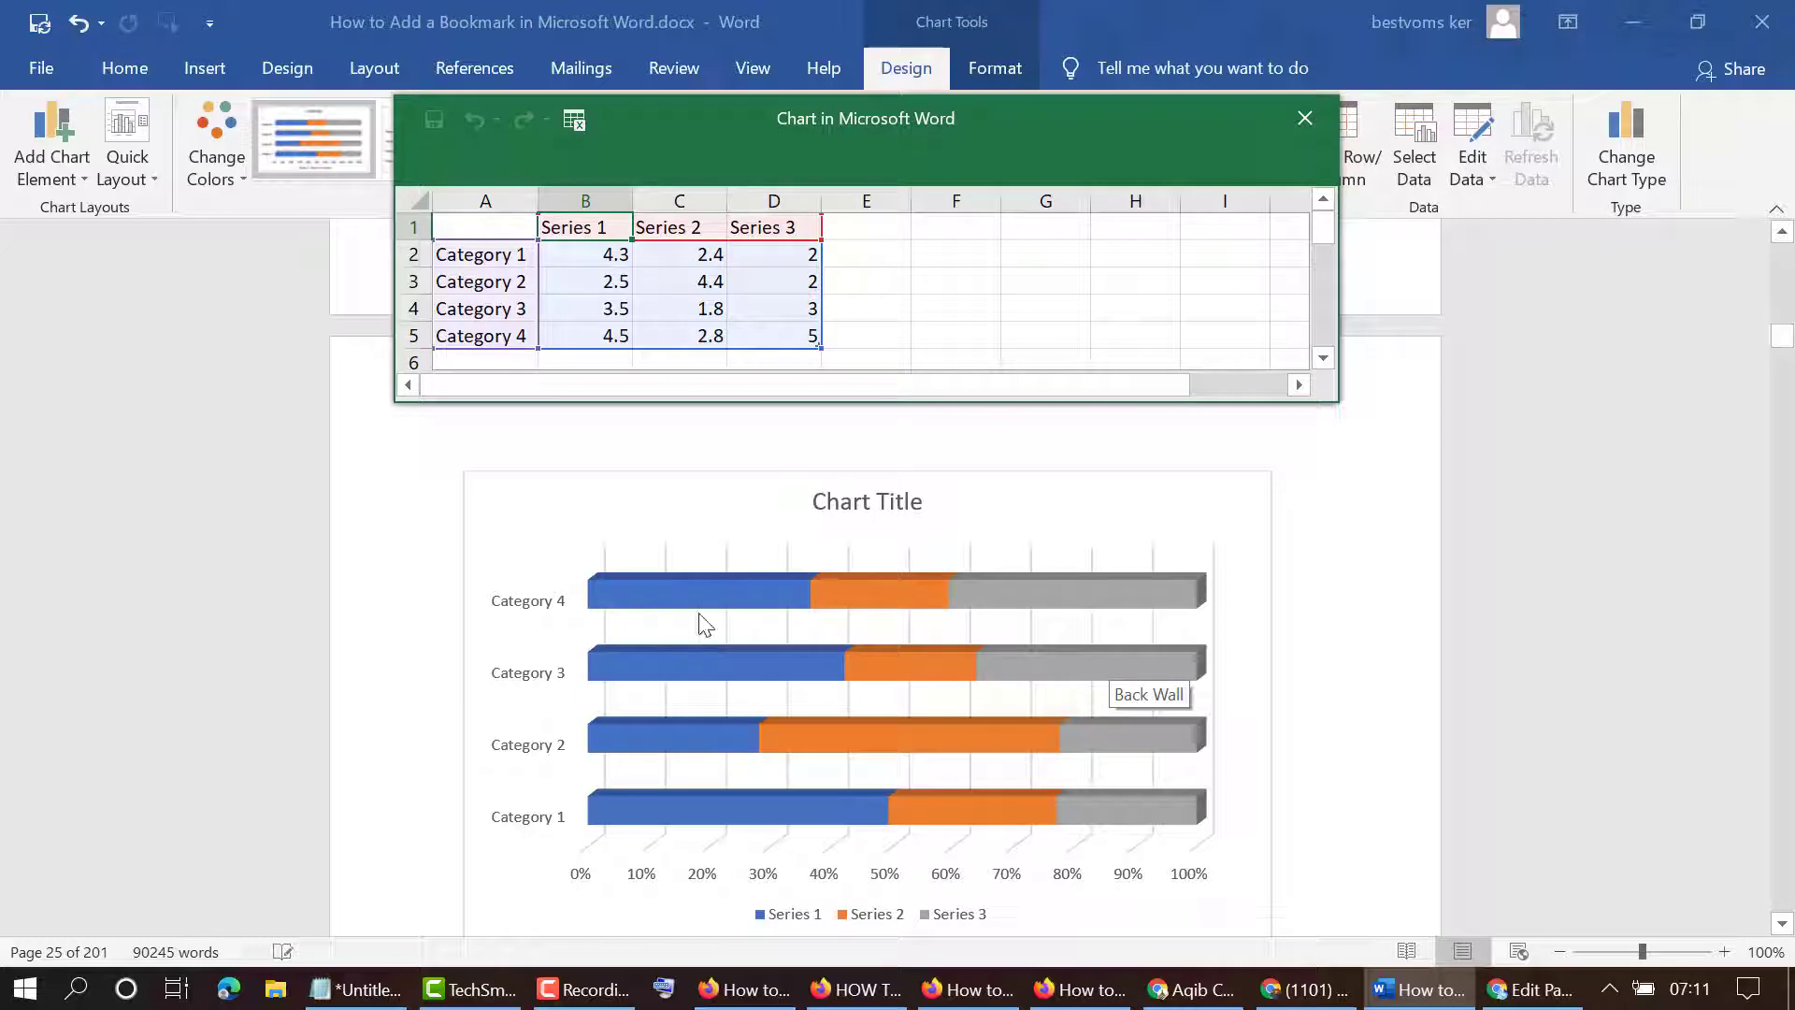
{"action": "left_click_drag", "start_coordinate": [602, 271], "coordinate": [673, 280]}
{"action": "left_click", "coordinate": [750, 301]}
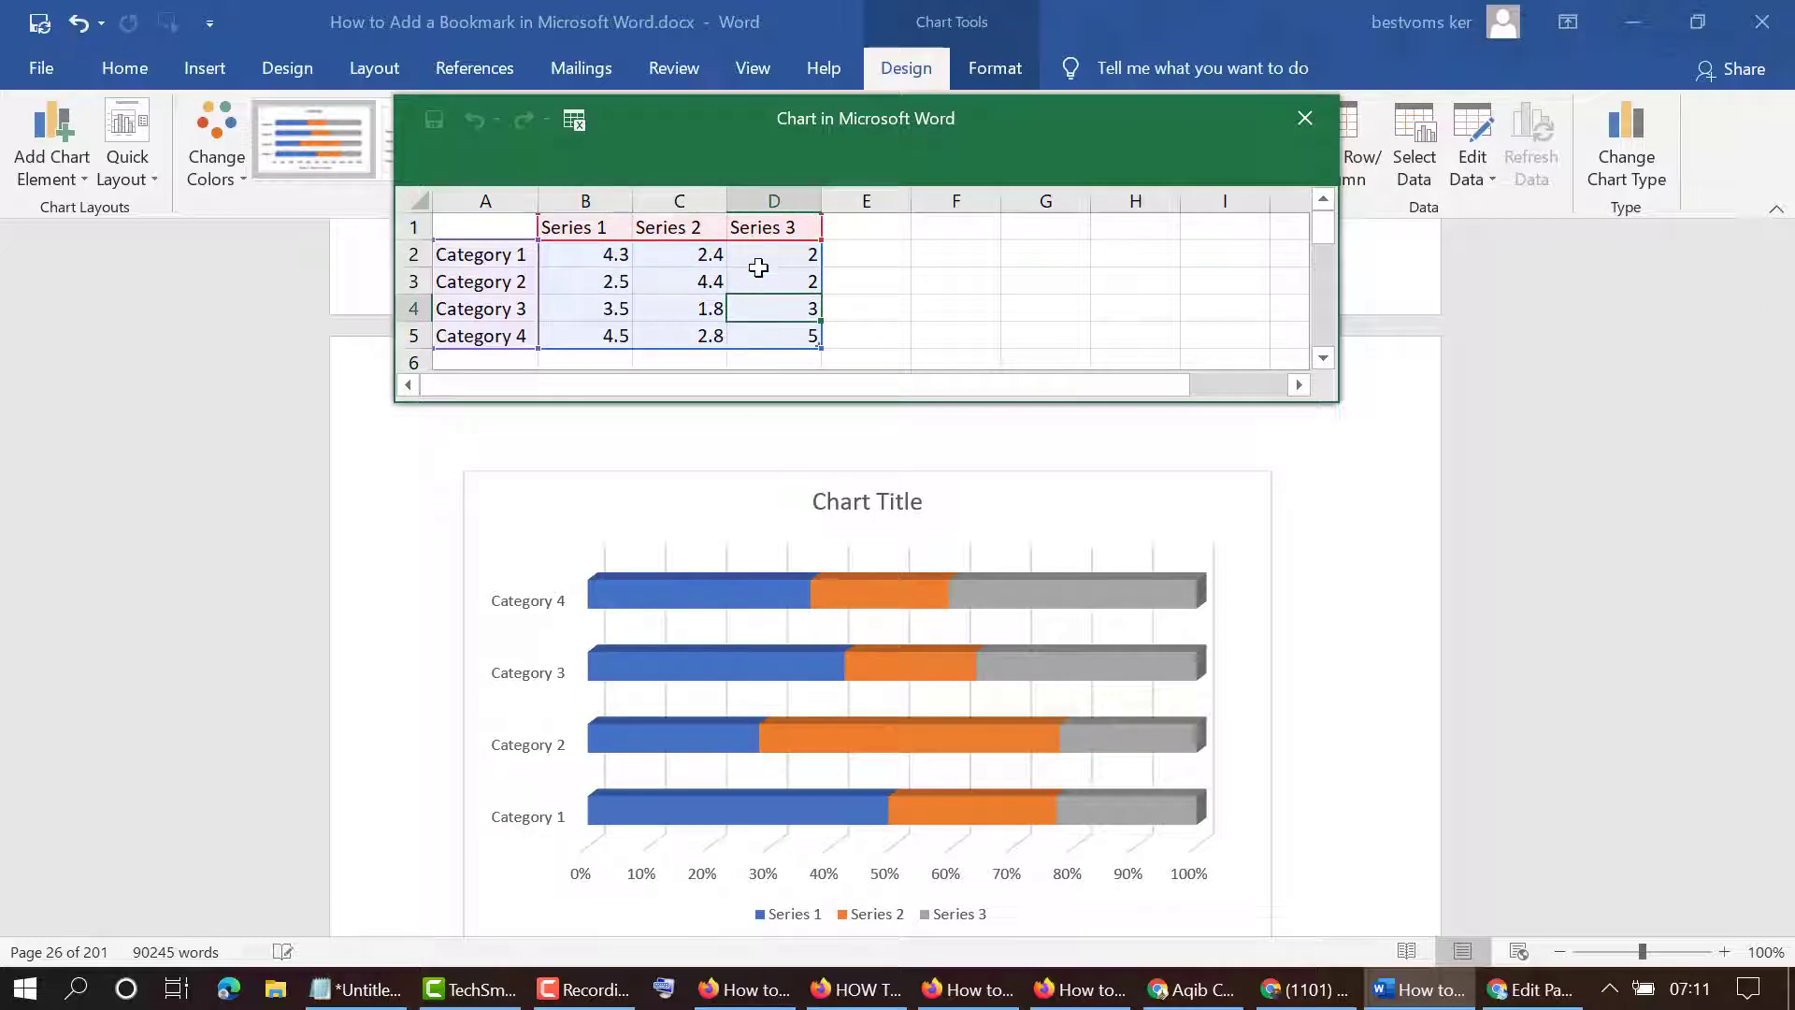
{"action": "left_click", "coordinate": [750, 331]}
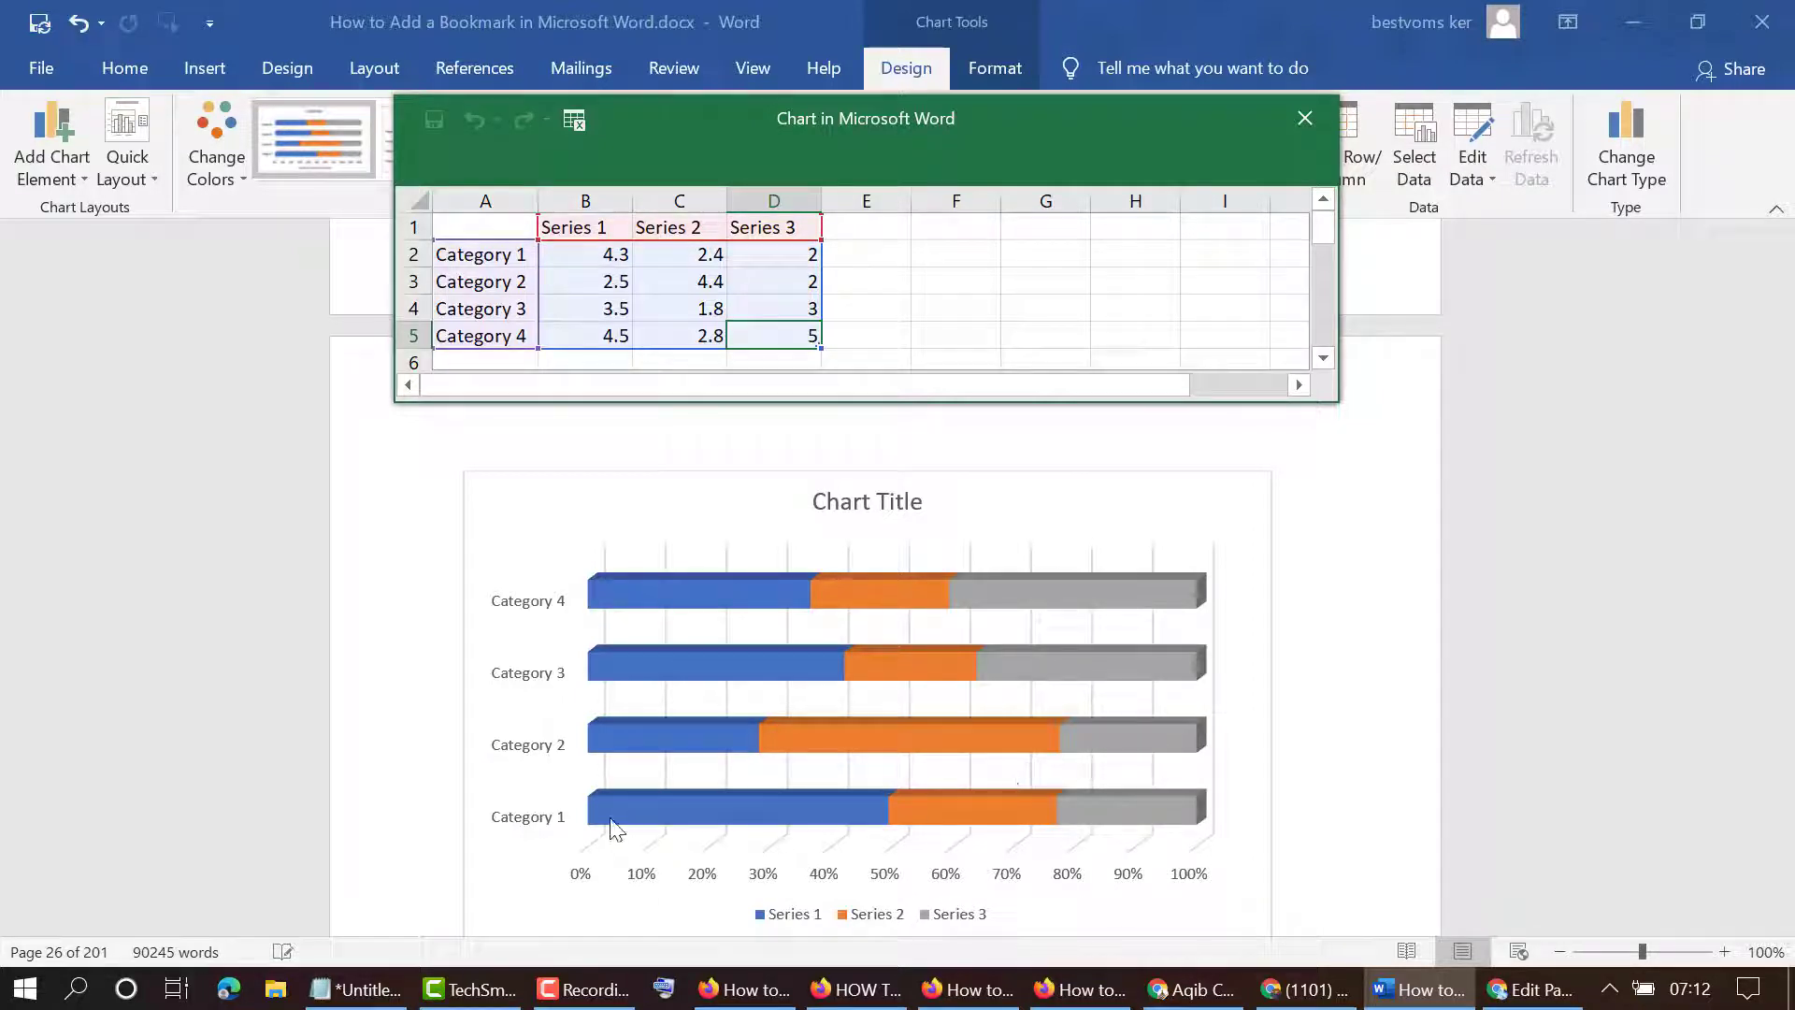
{"action": "left_click", "coordinate": [805, 254]}
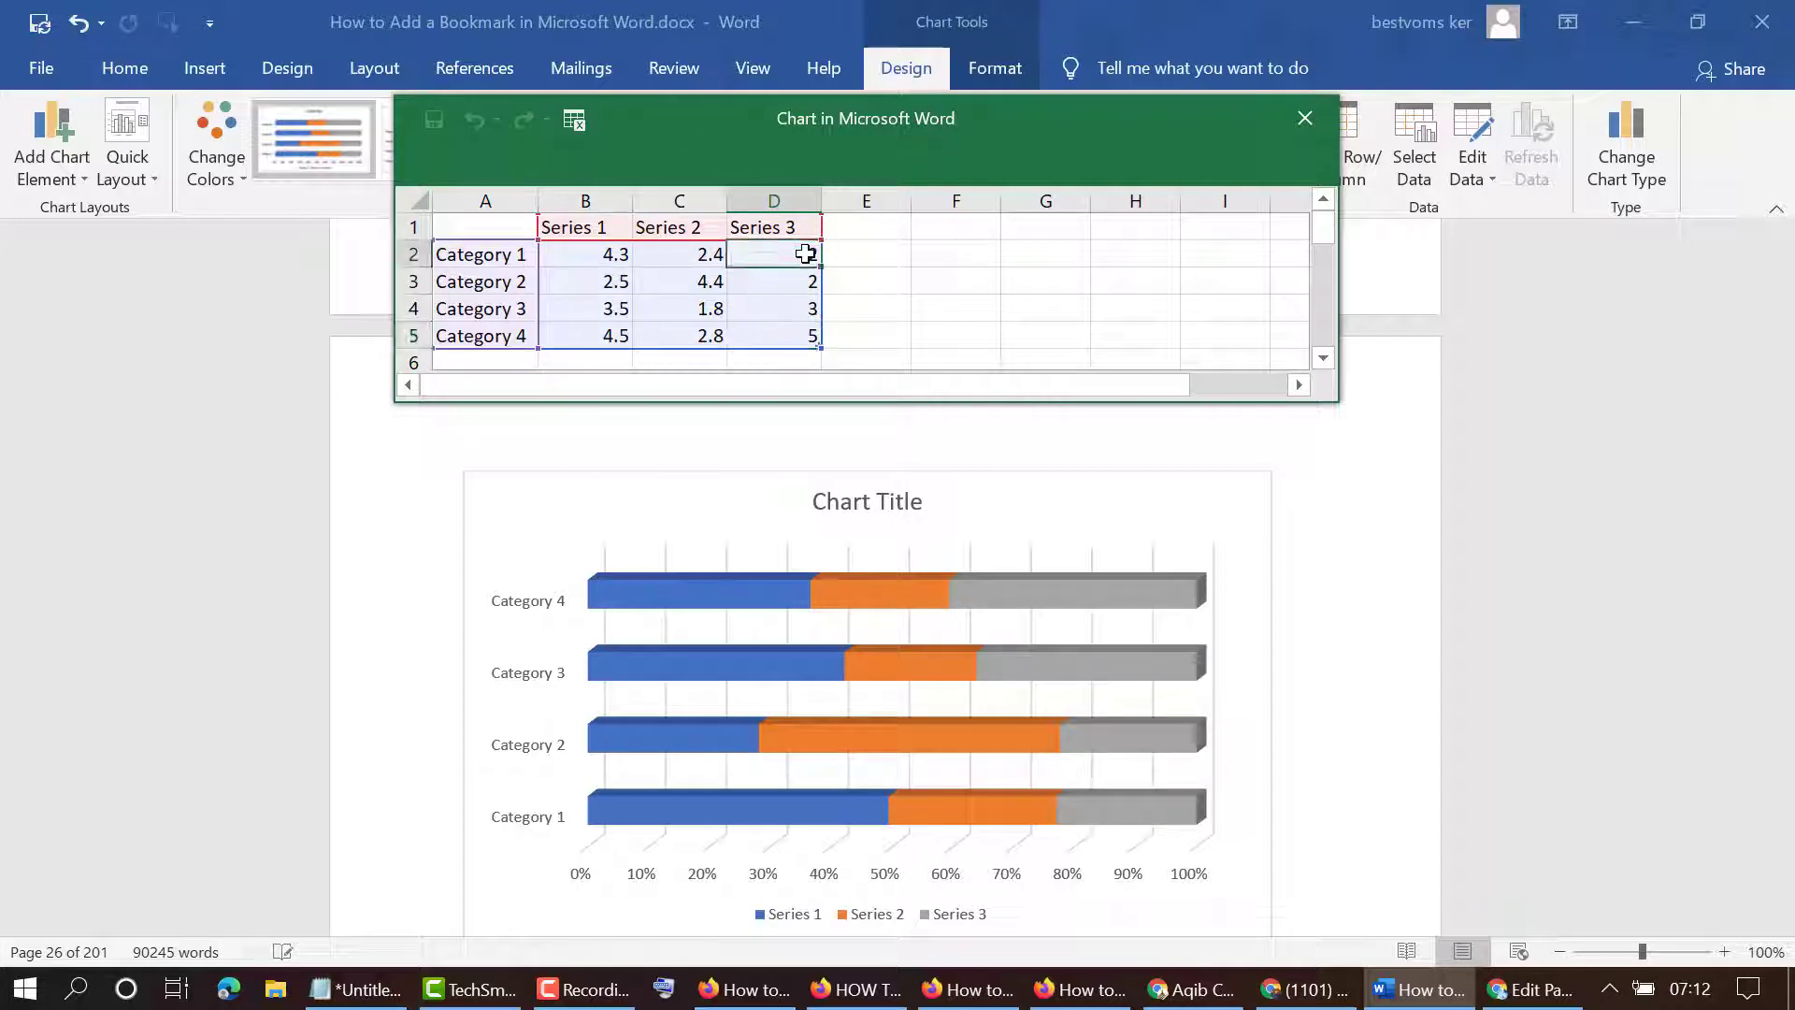
{"action": "type", "text": "2"}
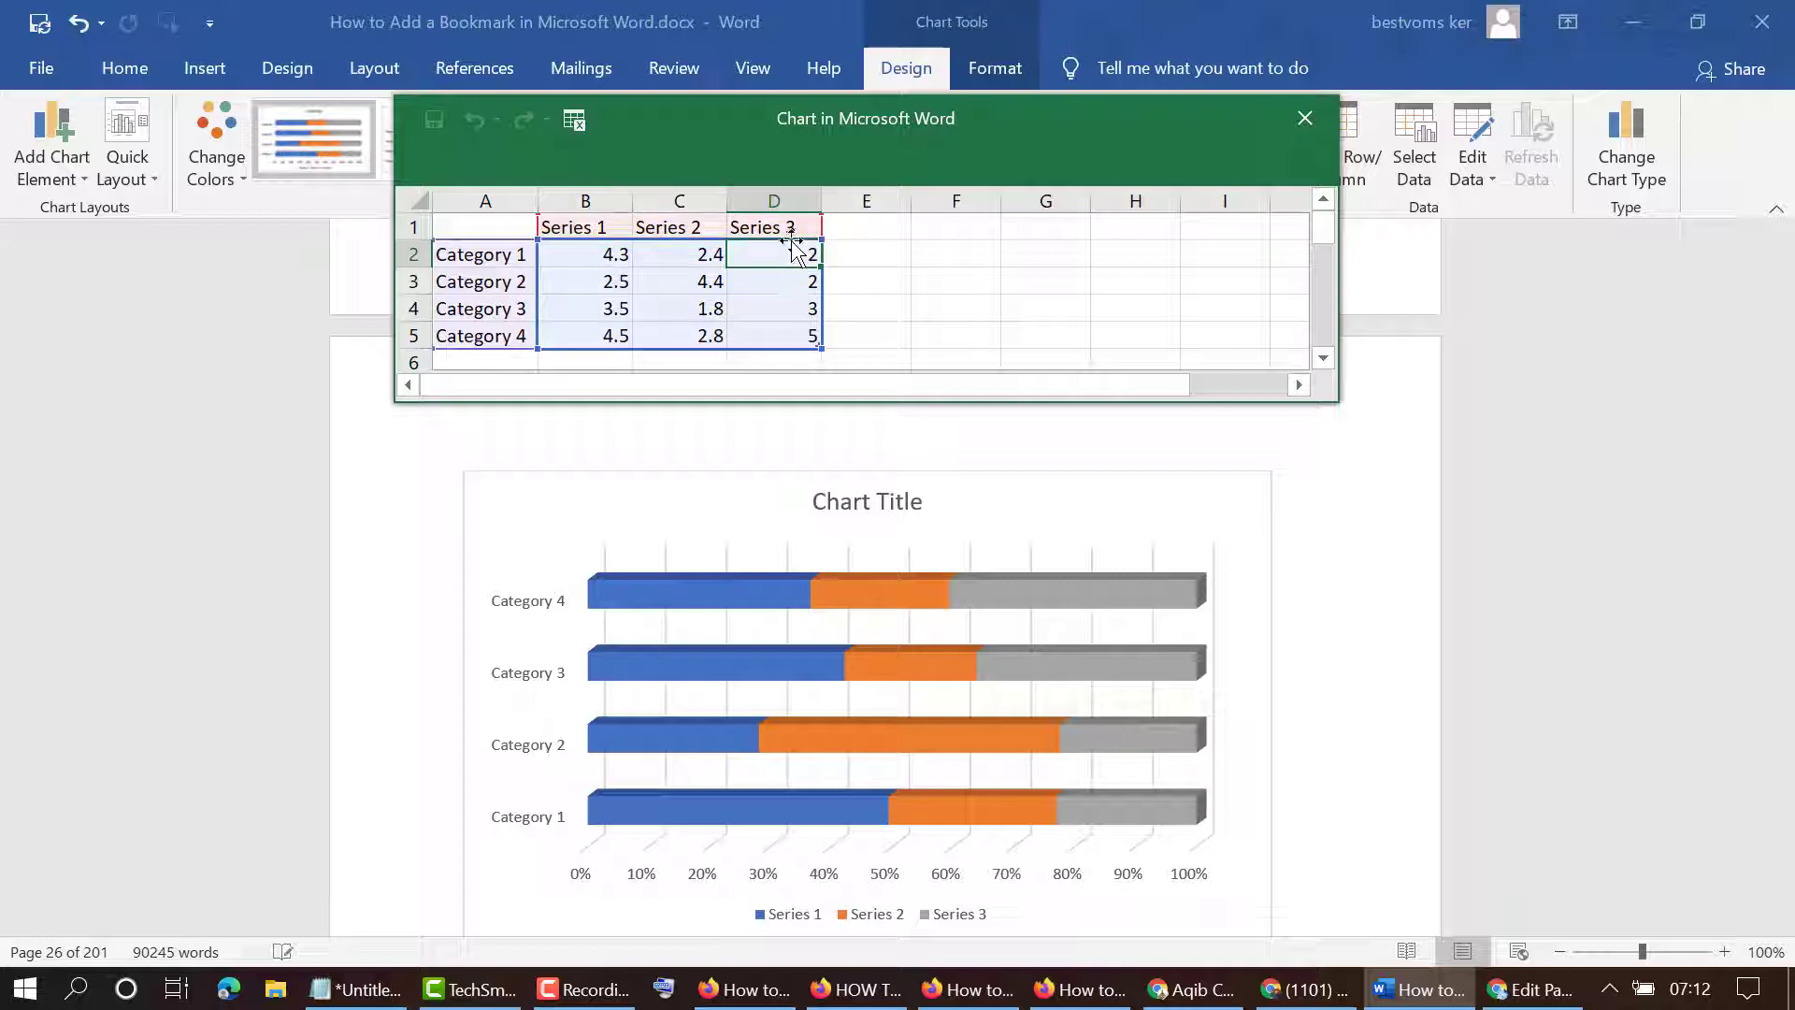
{"action": "type", "text": "6"}
{"action": "key", "text": "Return"}
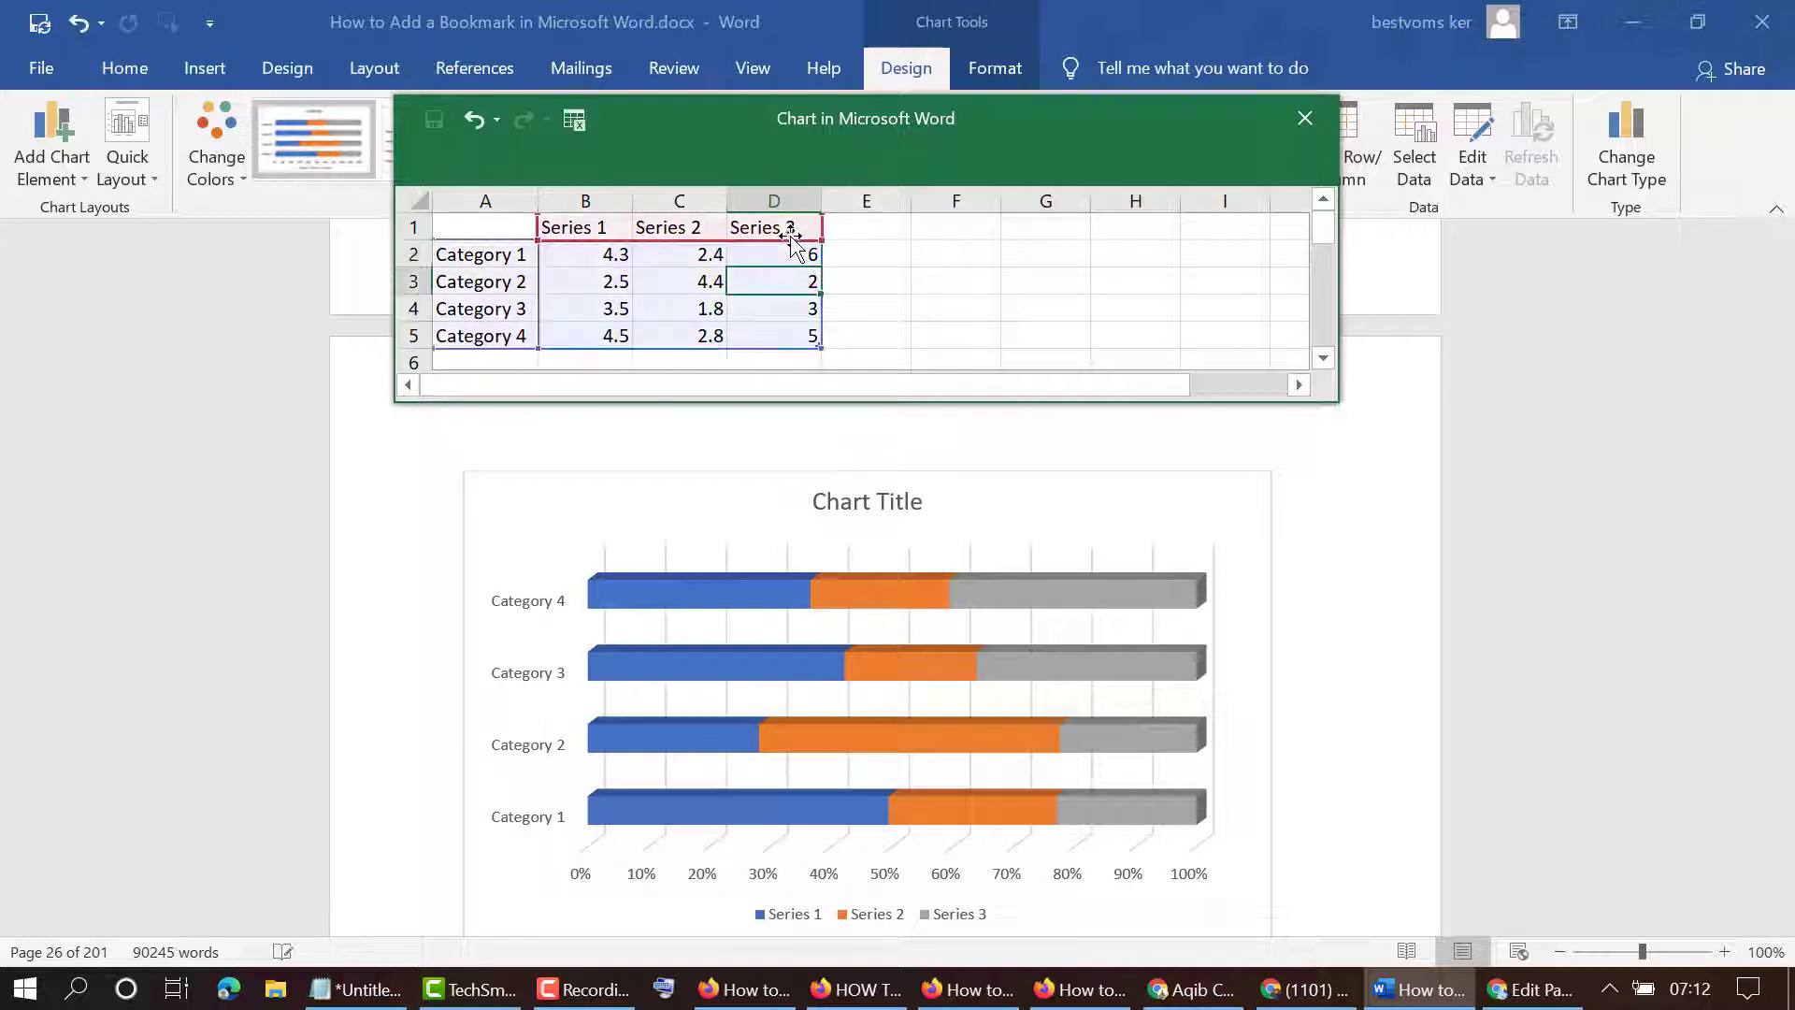
{"action": "left_click", "coordinate": [968, 308]}
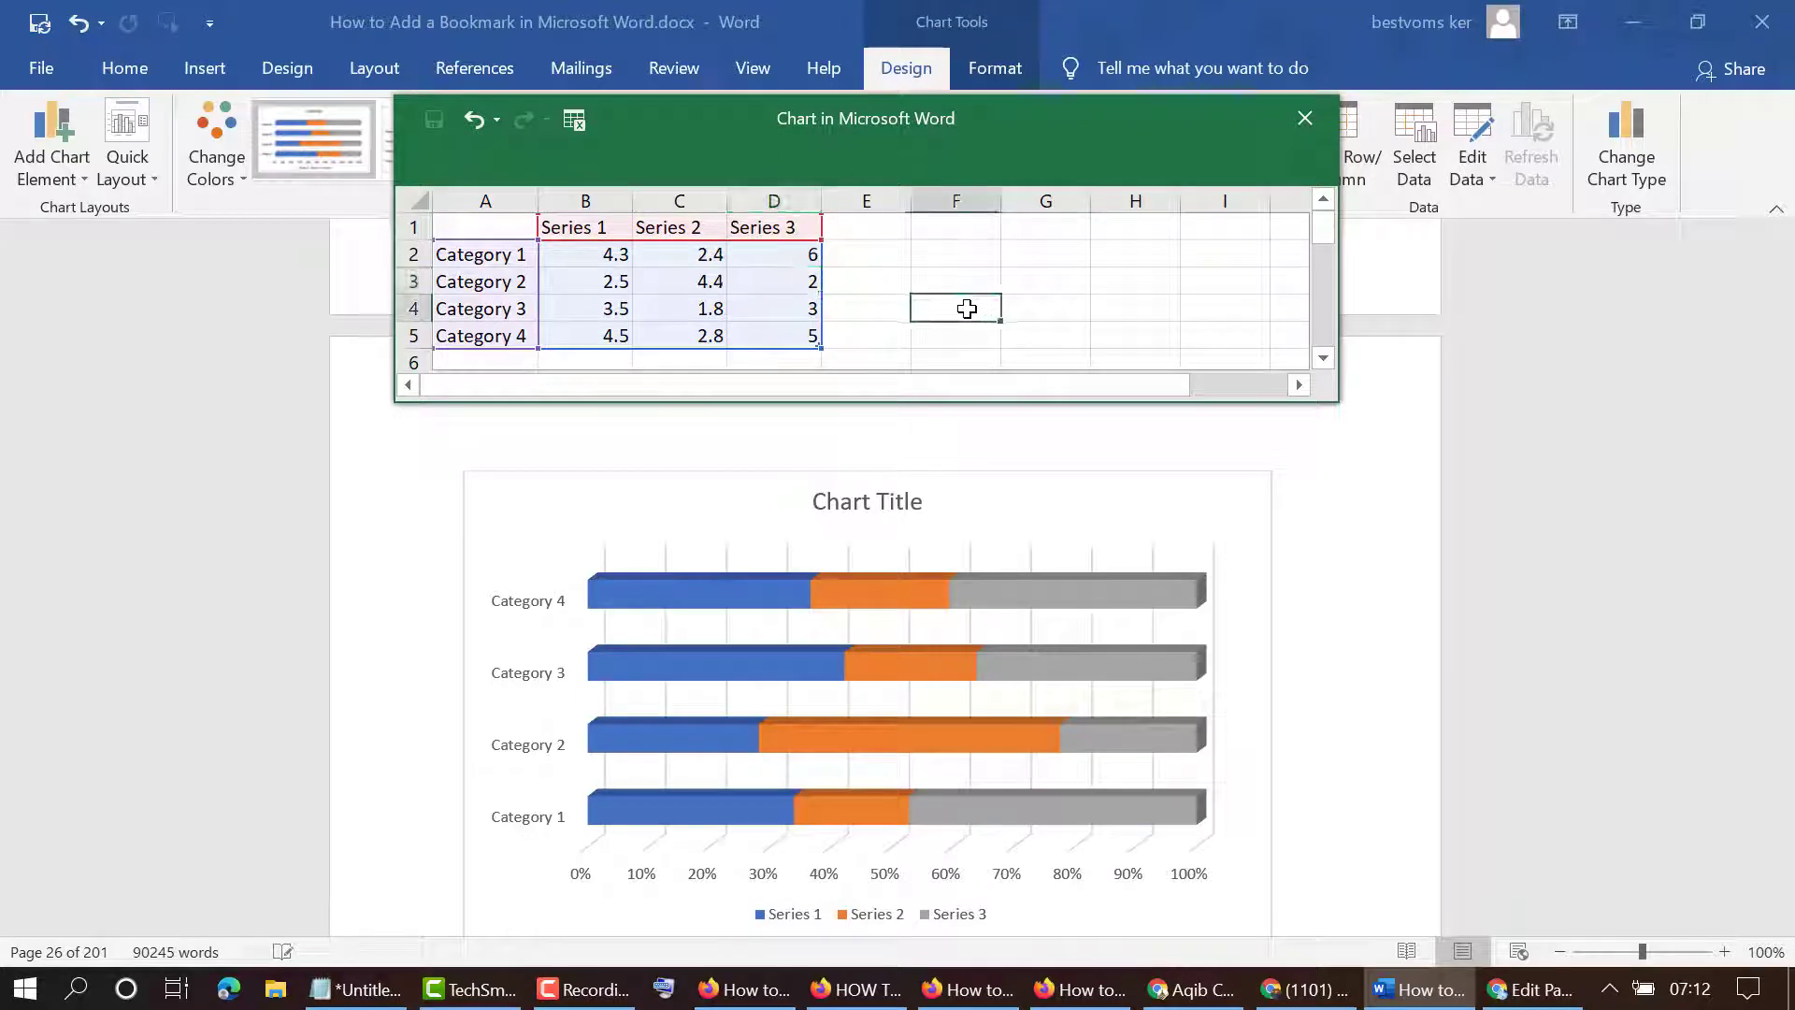
{"action": "scroll", "coordinate": [939, 804], "scroll_direction": "down", "scroll_amount": 1}
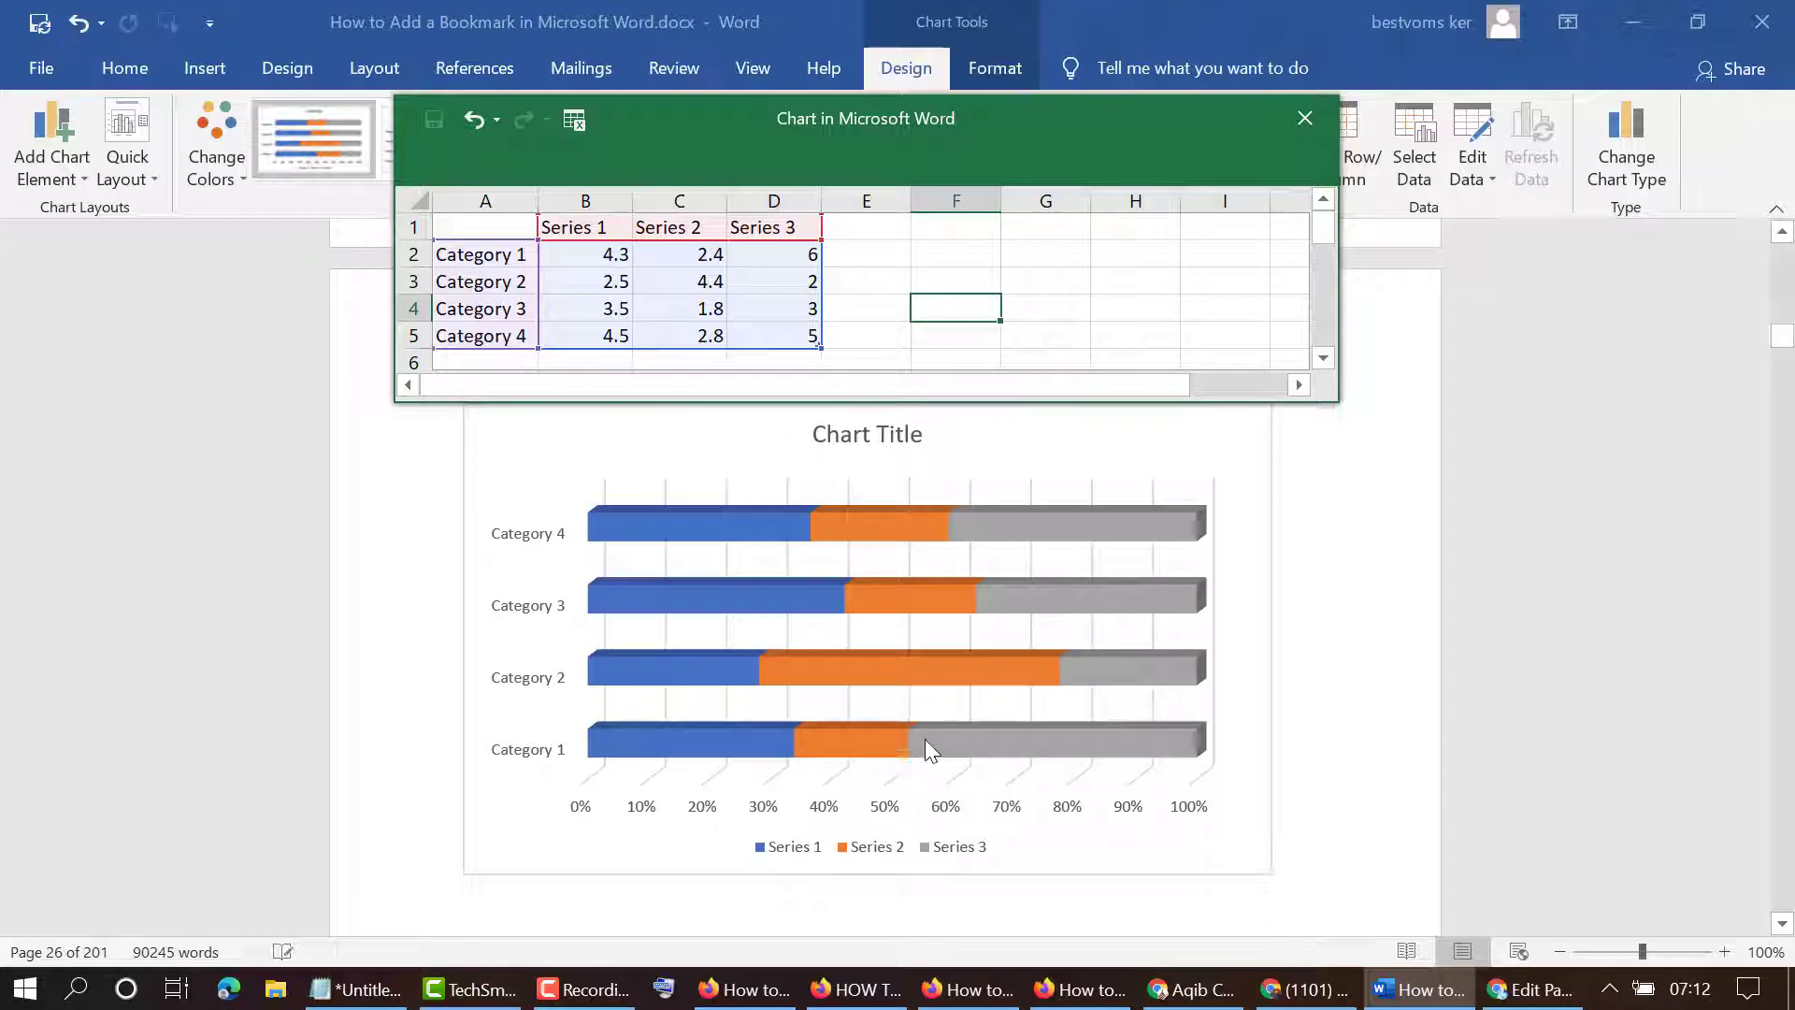
{"action": "scroll", "coordinate": [1109, 735], "scroll_direction": "up", "scroll_amount": 4}
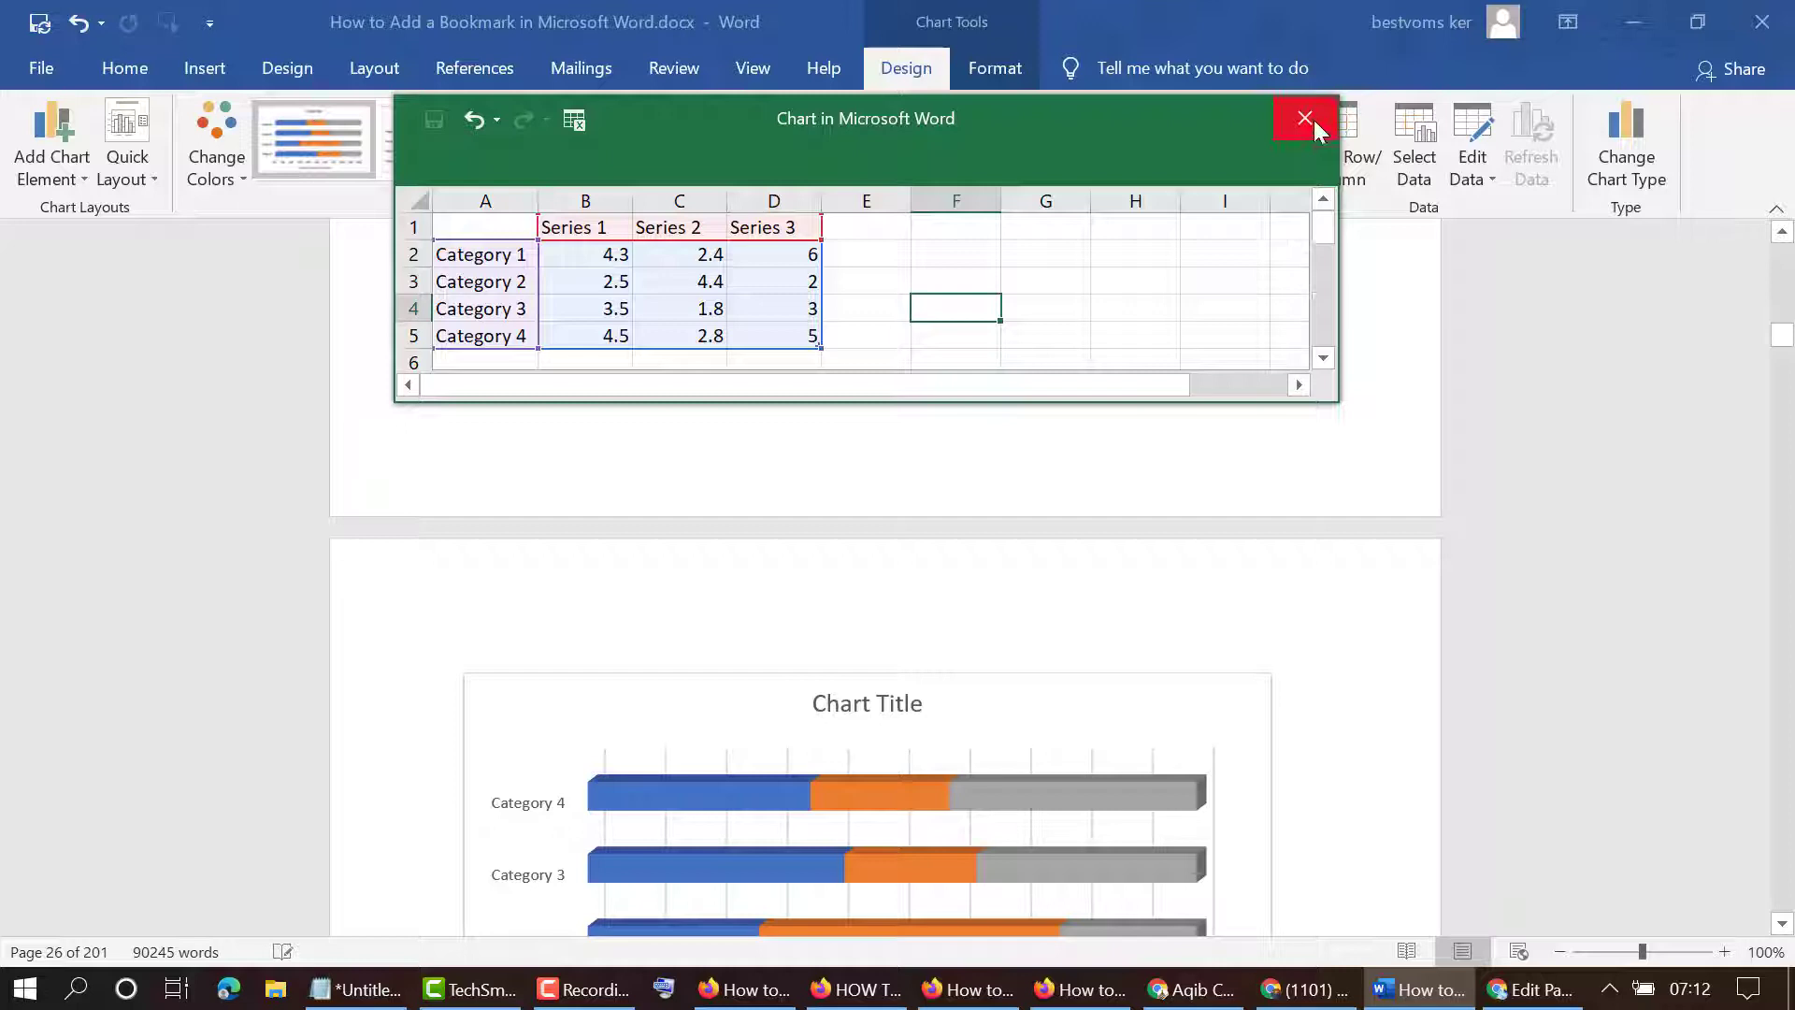
- Close the data sheet, apply a hatched chart style and a green, blue and yellow Colorful palette
{"action": "left_click", "coordinate": [1305, 118]}
{"action": "scroll", "coordinate": [963, 867], "scroll_direction": "down", "scroll_amount": 1}
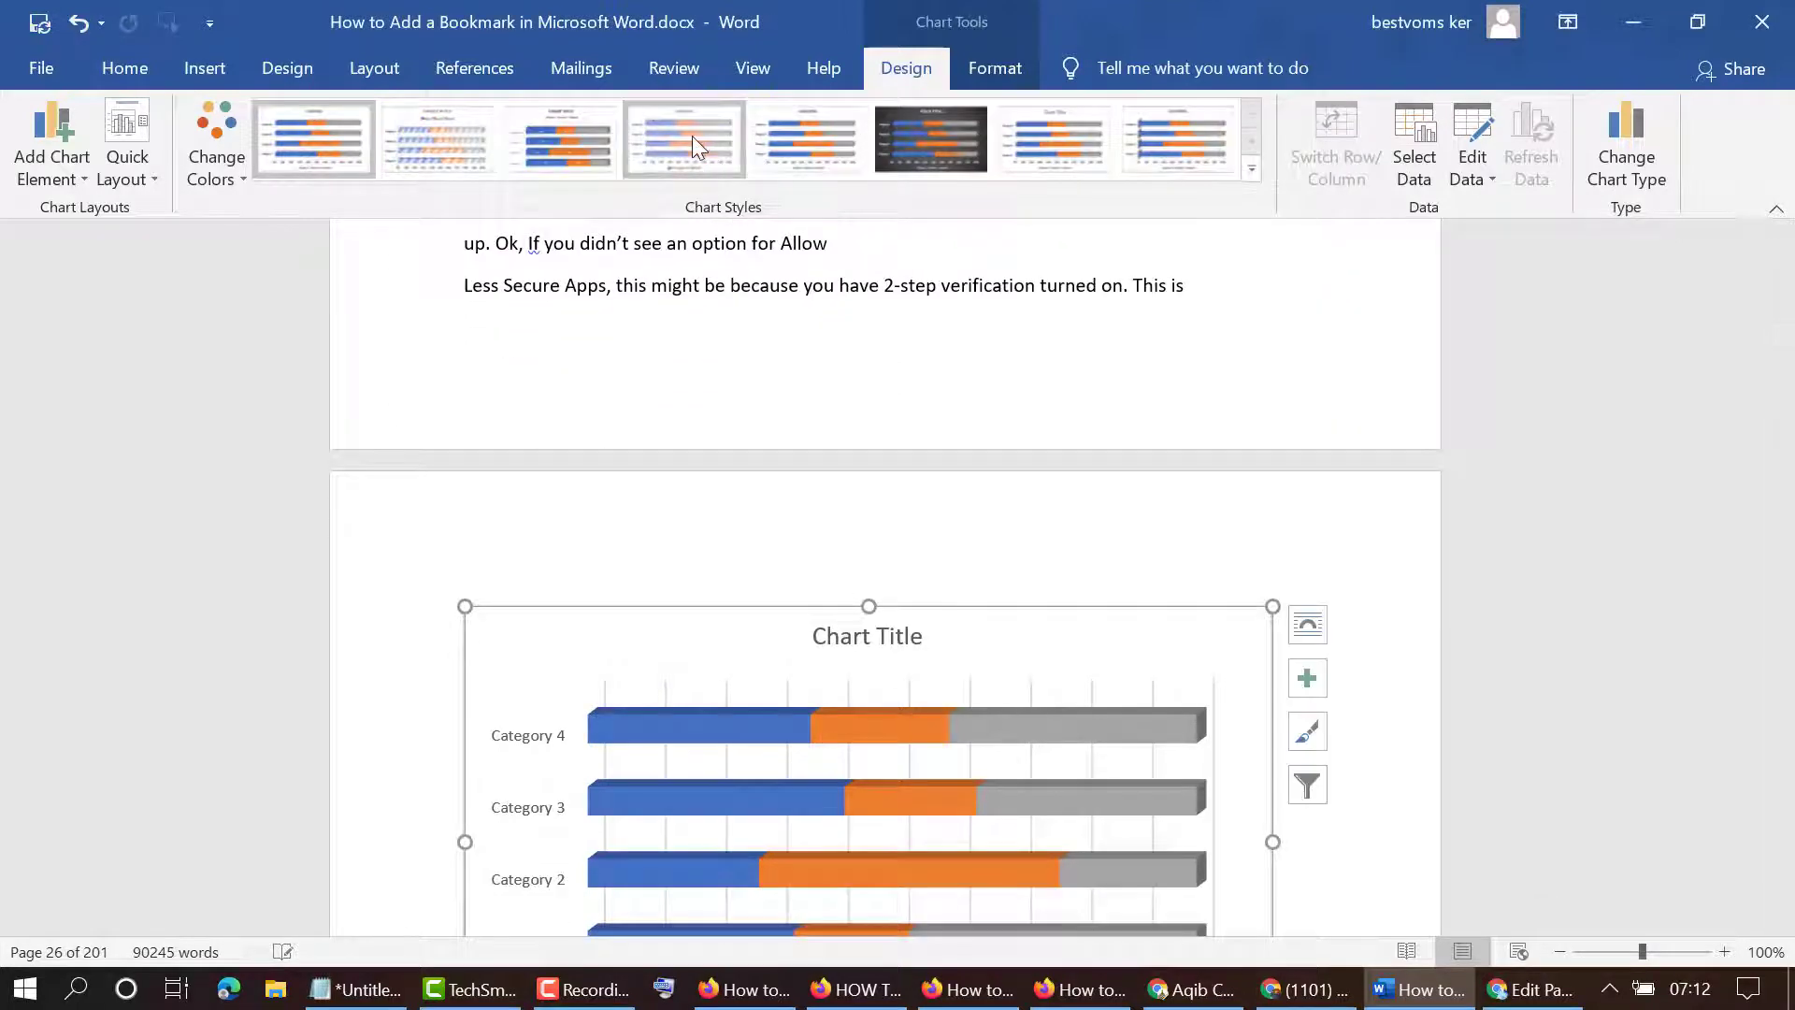
{"action": "left_click", "coordinate": [692, 134]}
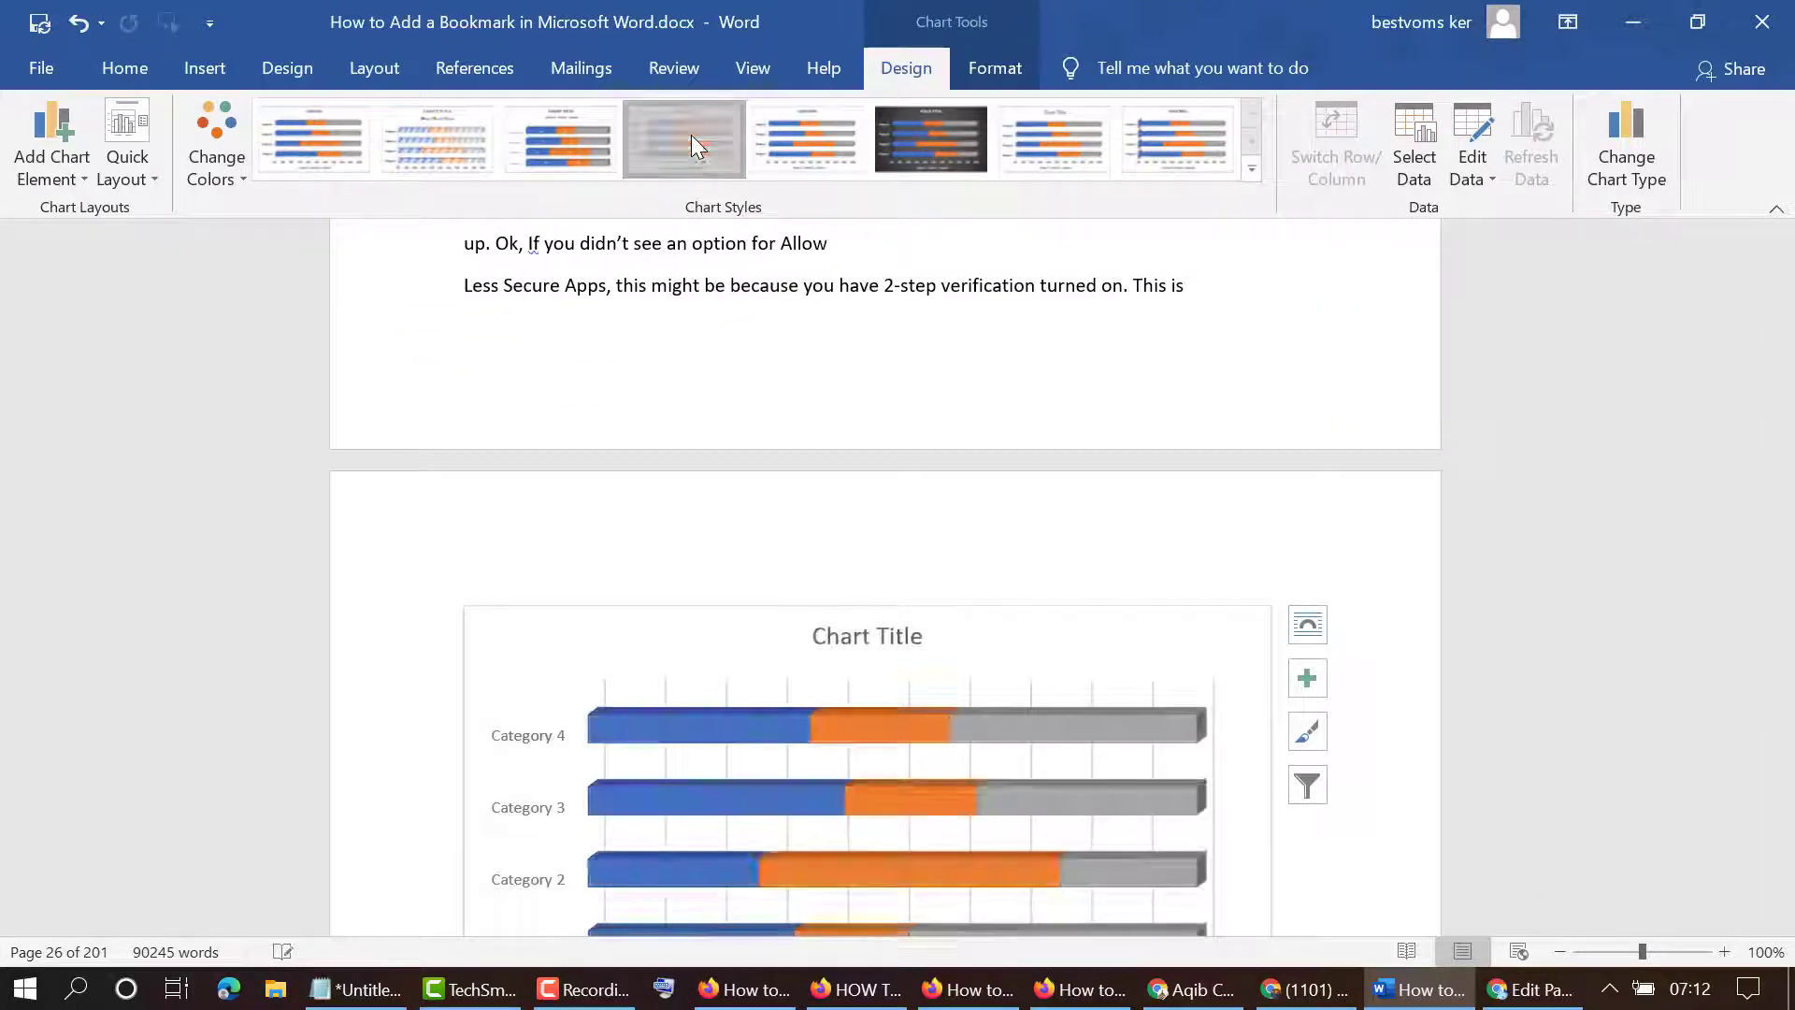
{"action": "left_click", "coordinate": [582, 121]}
{"action": "scroll", "coordinate": [905, 268], "scroll_direction": "down", "scroll_amount": 1}
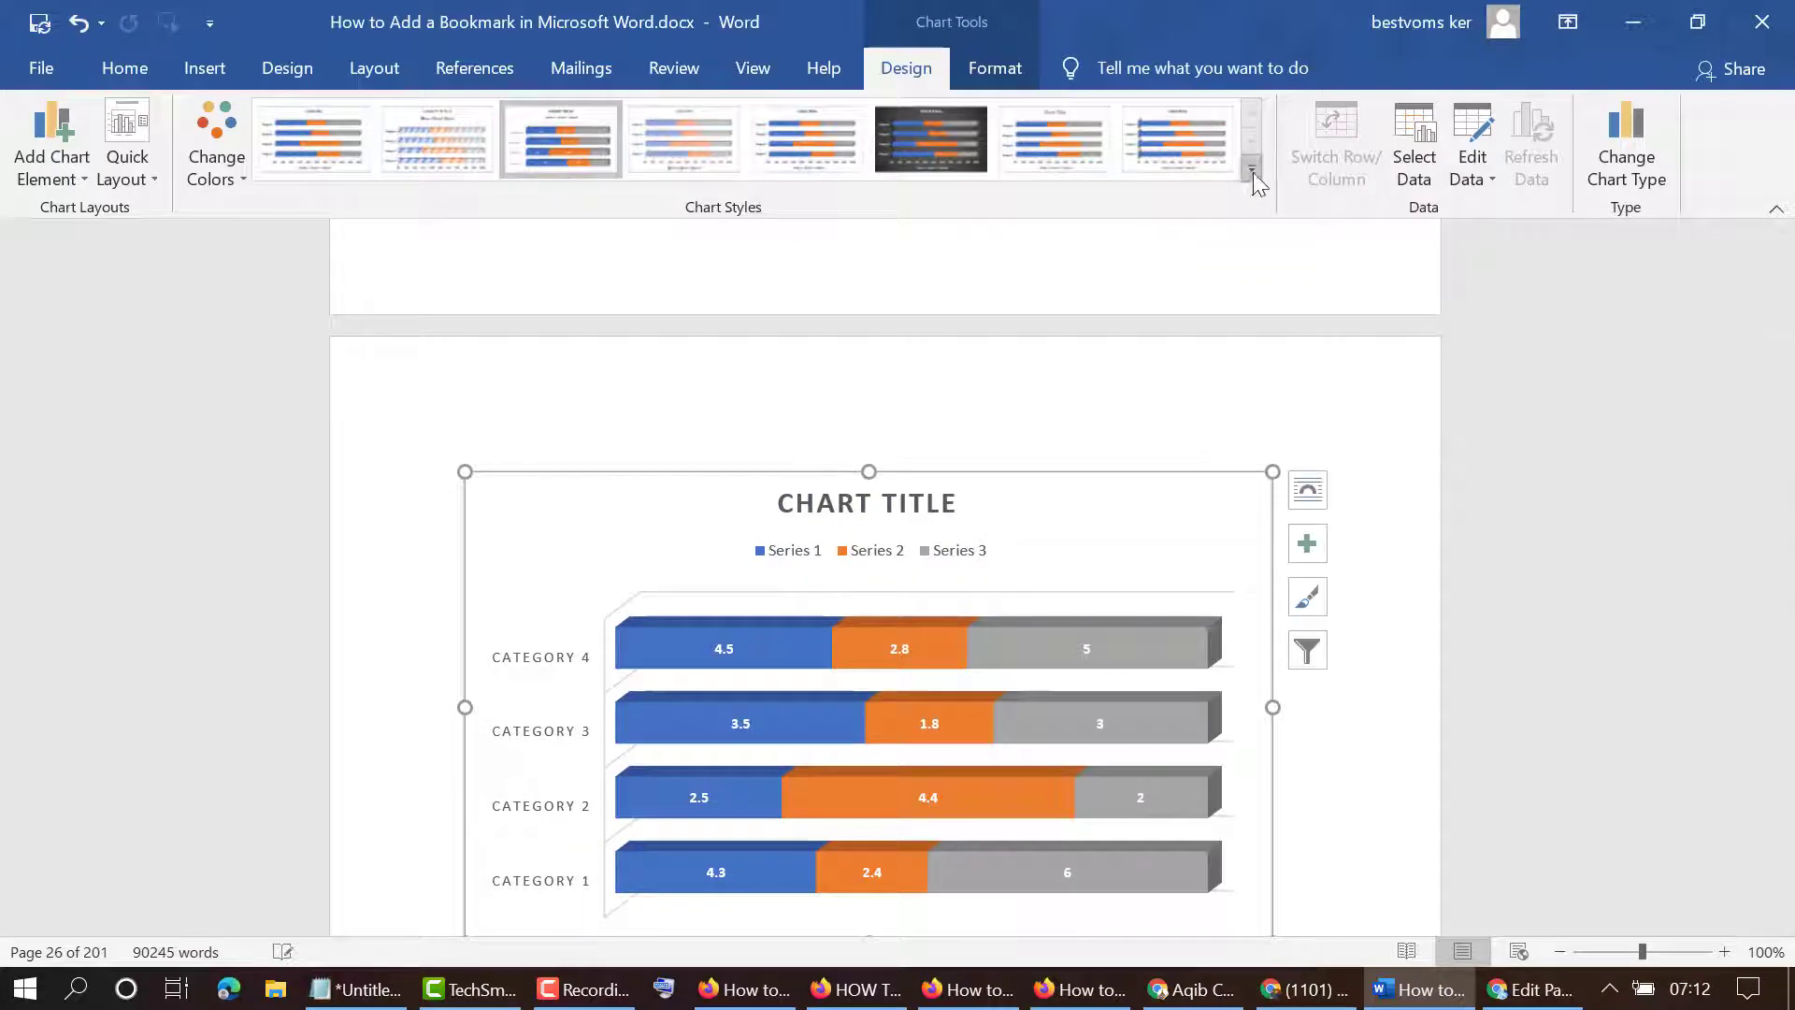
{"action": "left_click", "coordinate": [1253, 172]}
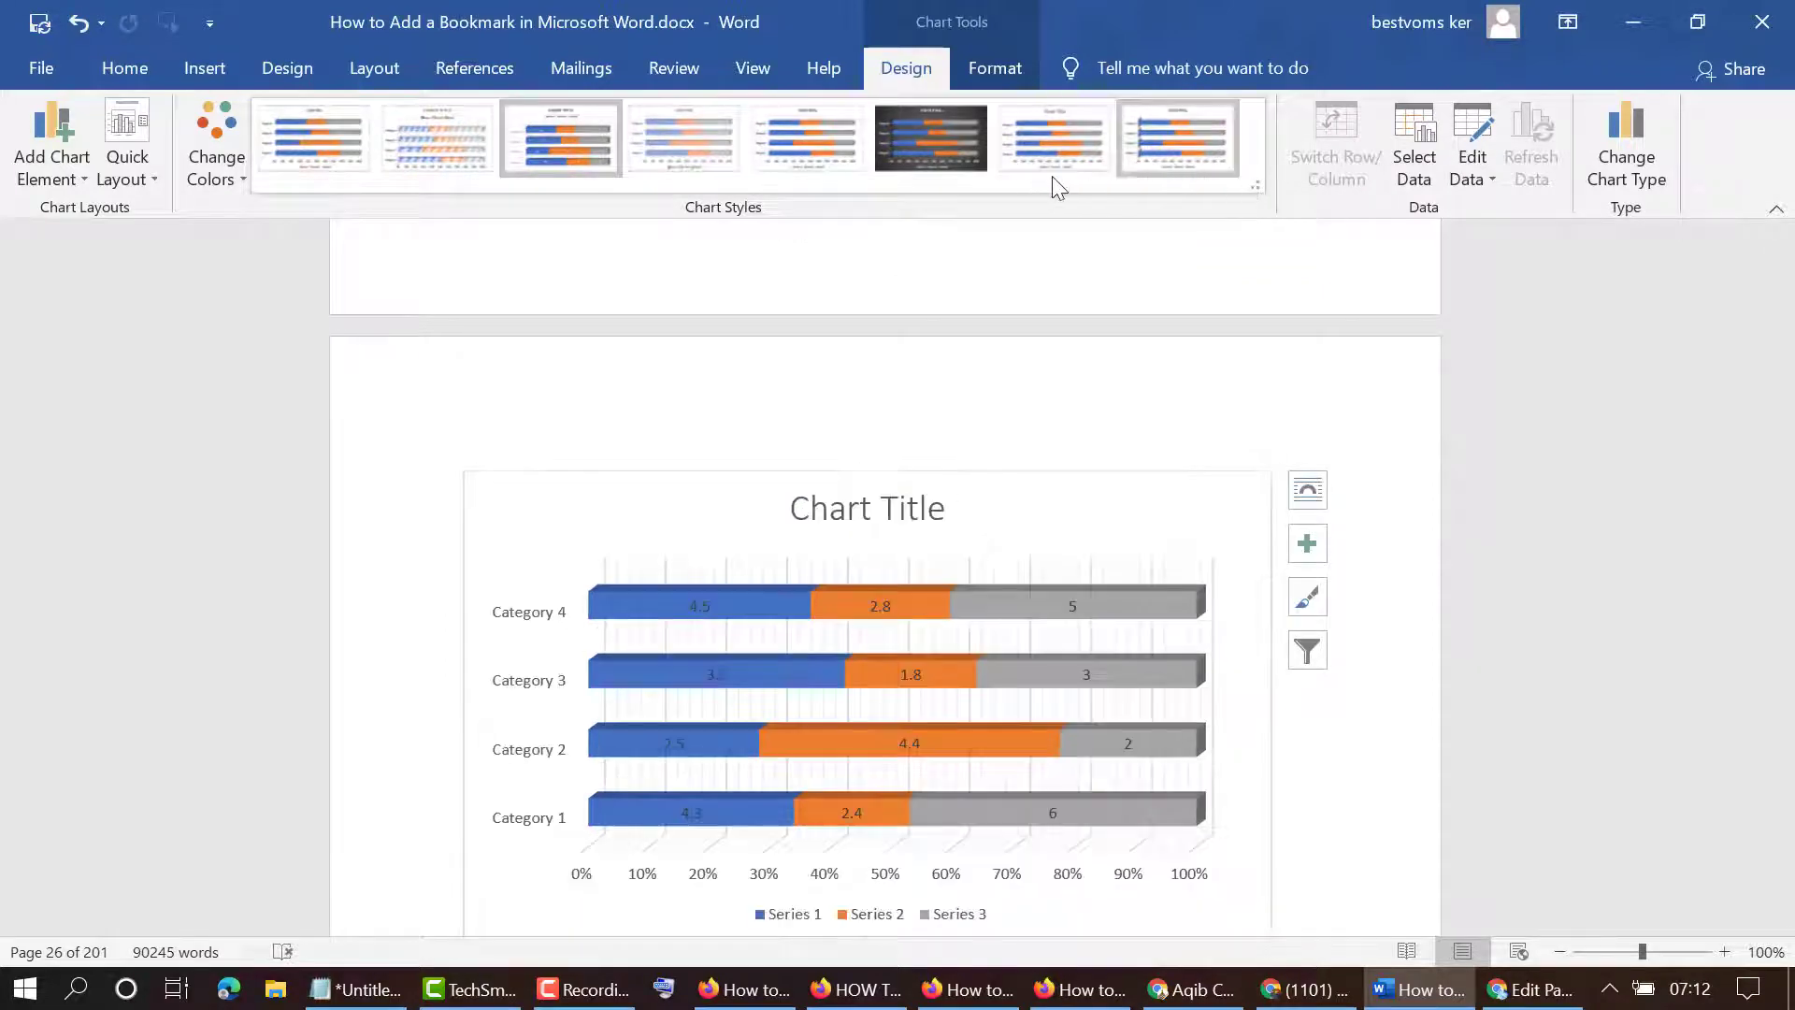
{"action": "left_click", "coordinate": [1040, 160]}
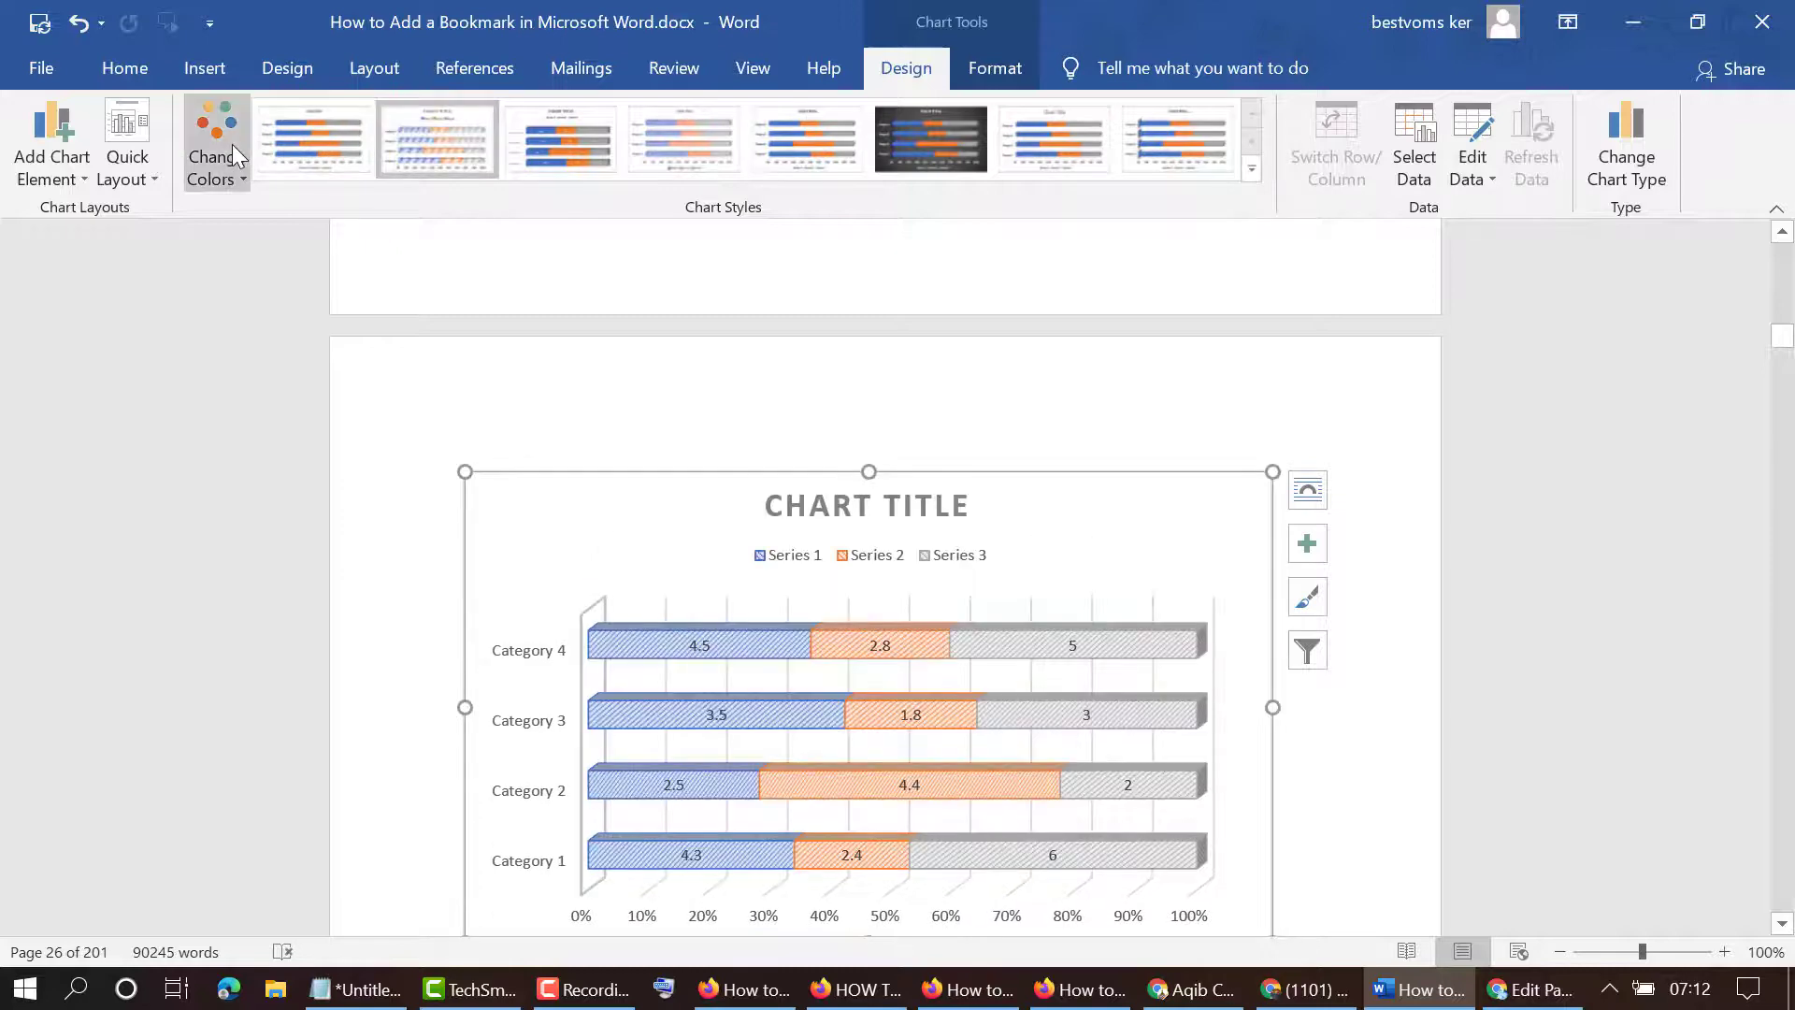
{"action": "left_click", "coordinate": [232, 144]}
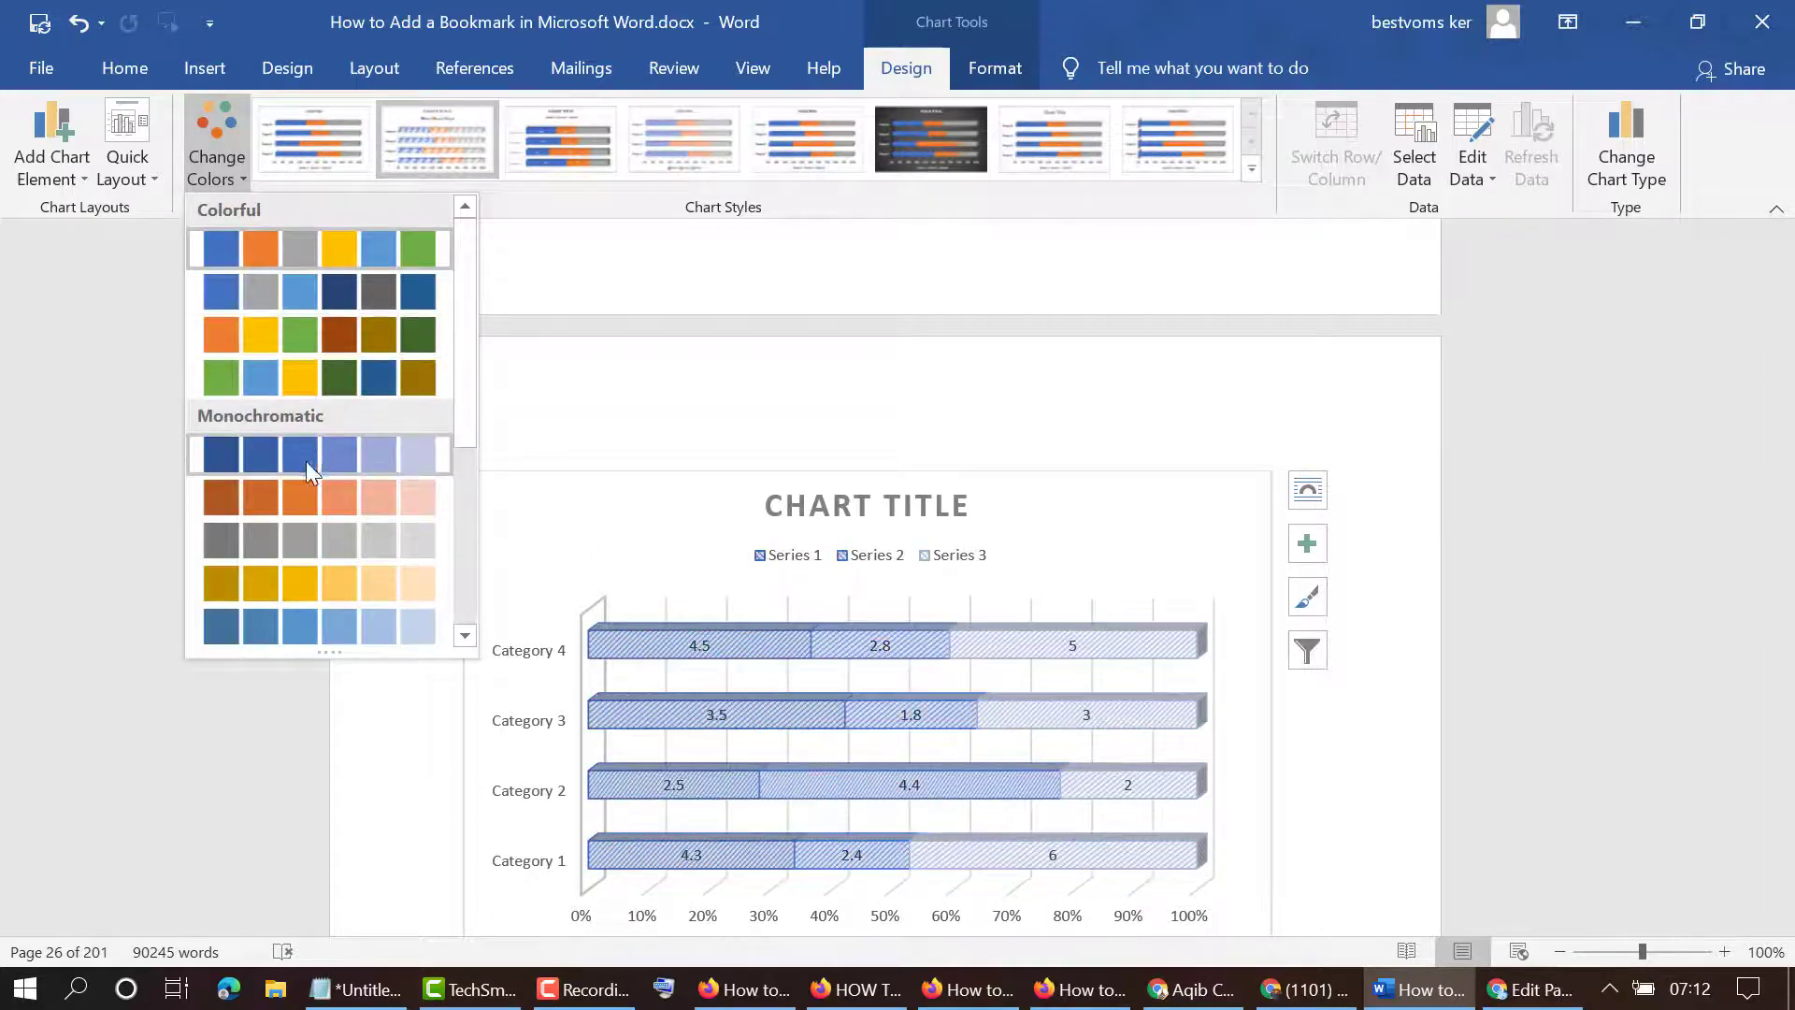
{"action": "left_click", "coordinate": [303, 376]}
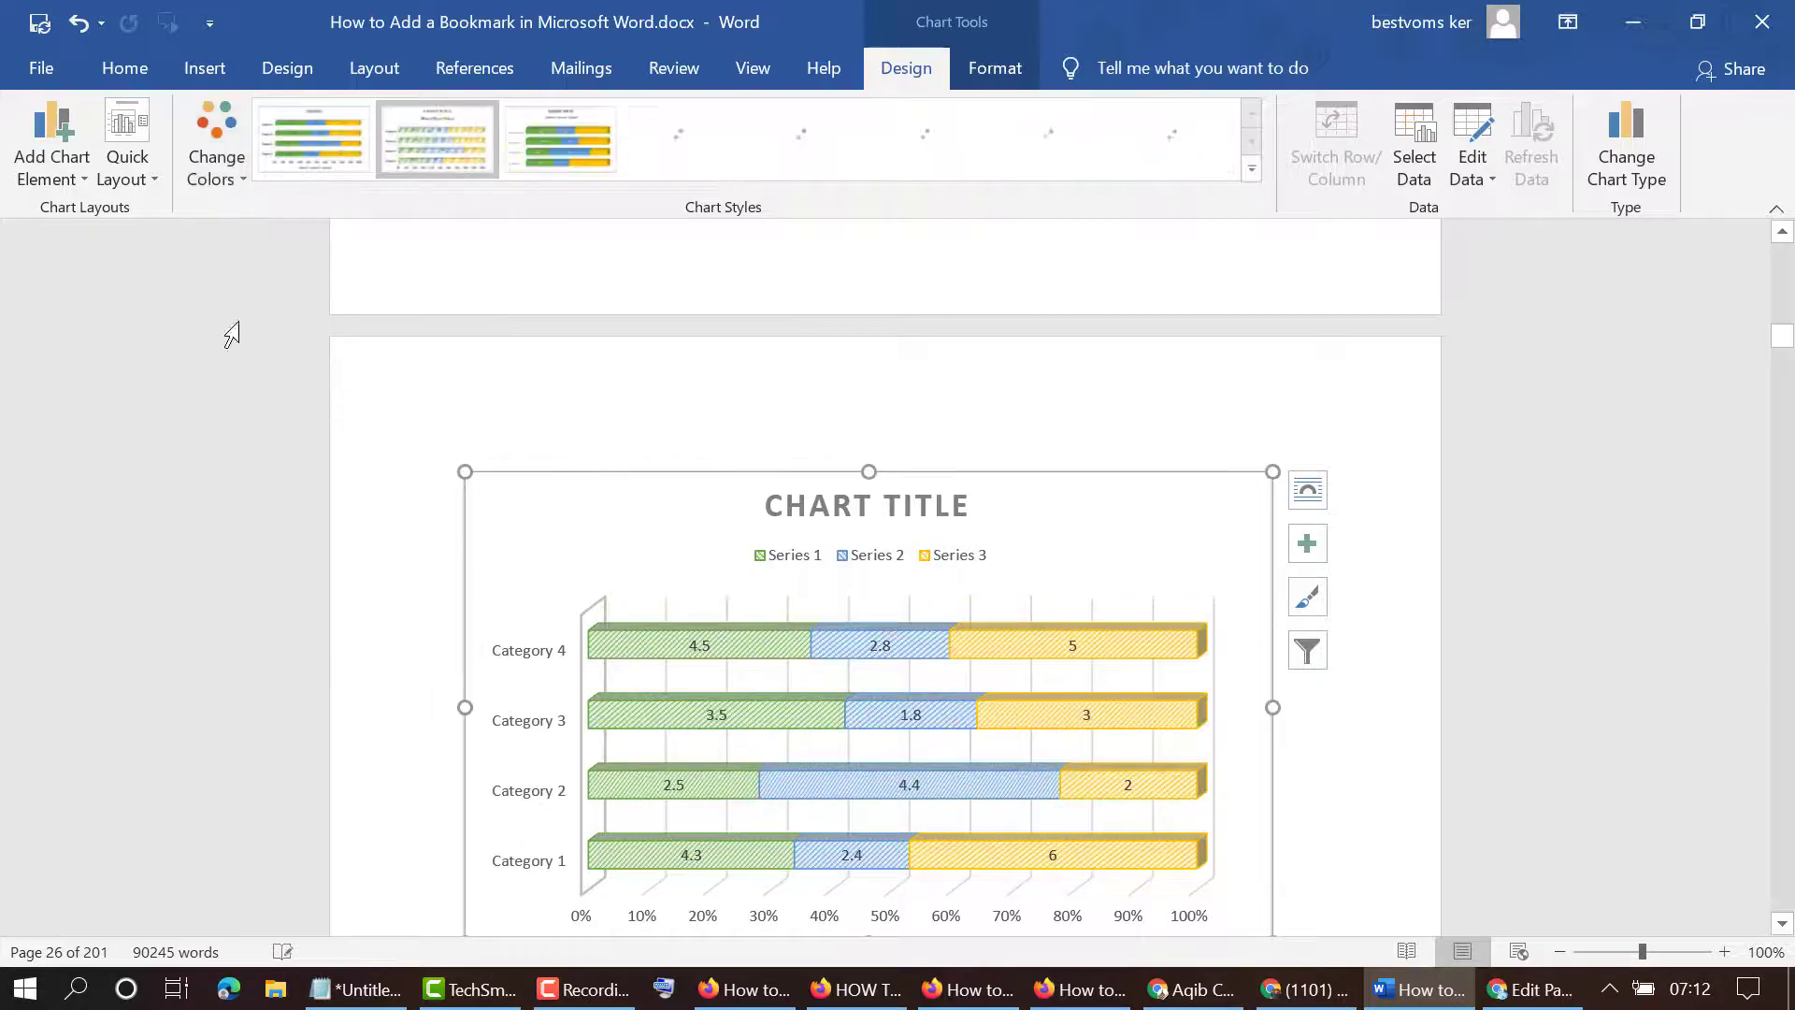
- Browse Add Chart Element without adding anything, then open the Format Chart Area pane
{"action": "left_click", "coordinate": [76, 183]}
{"action": "mouse_move", "coordinate": [69, 217]}
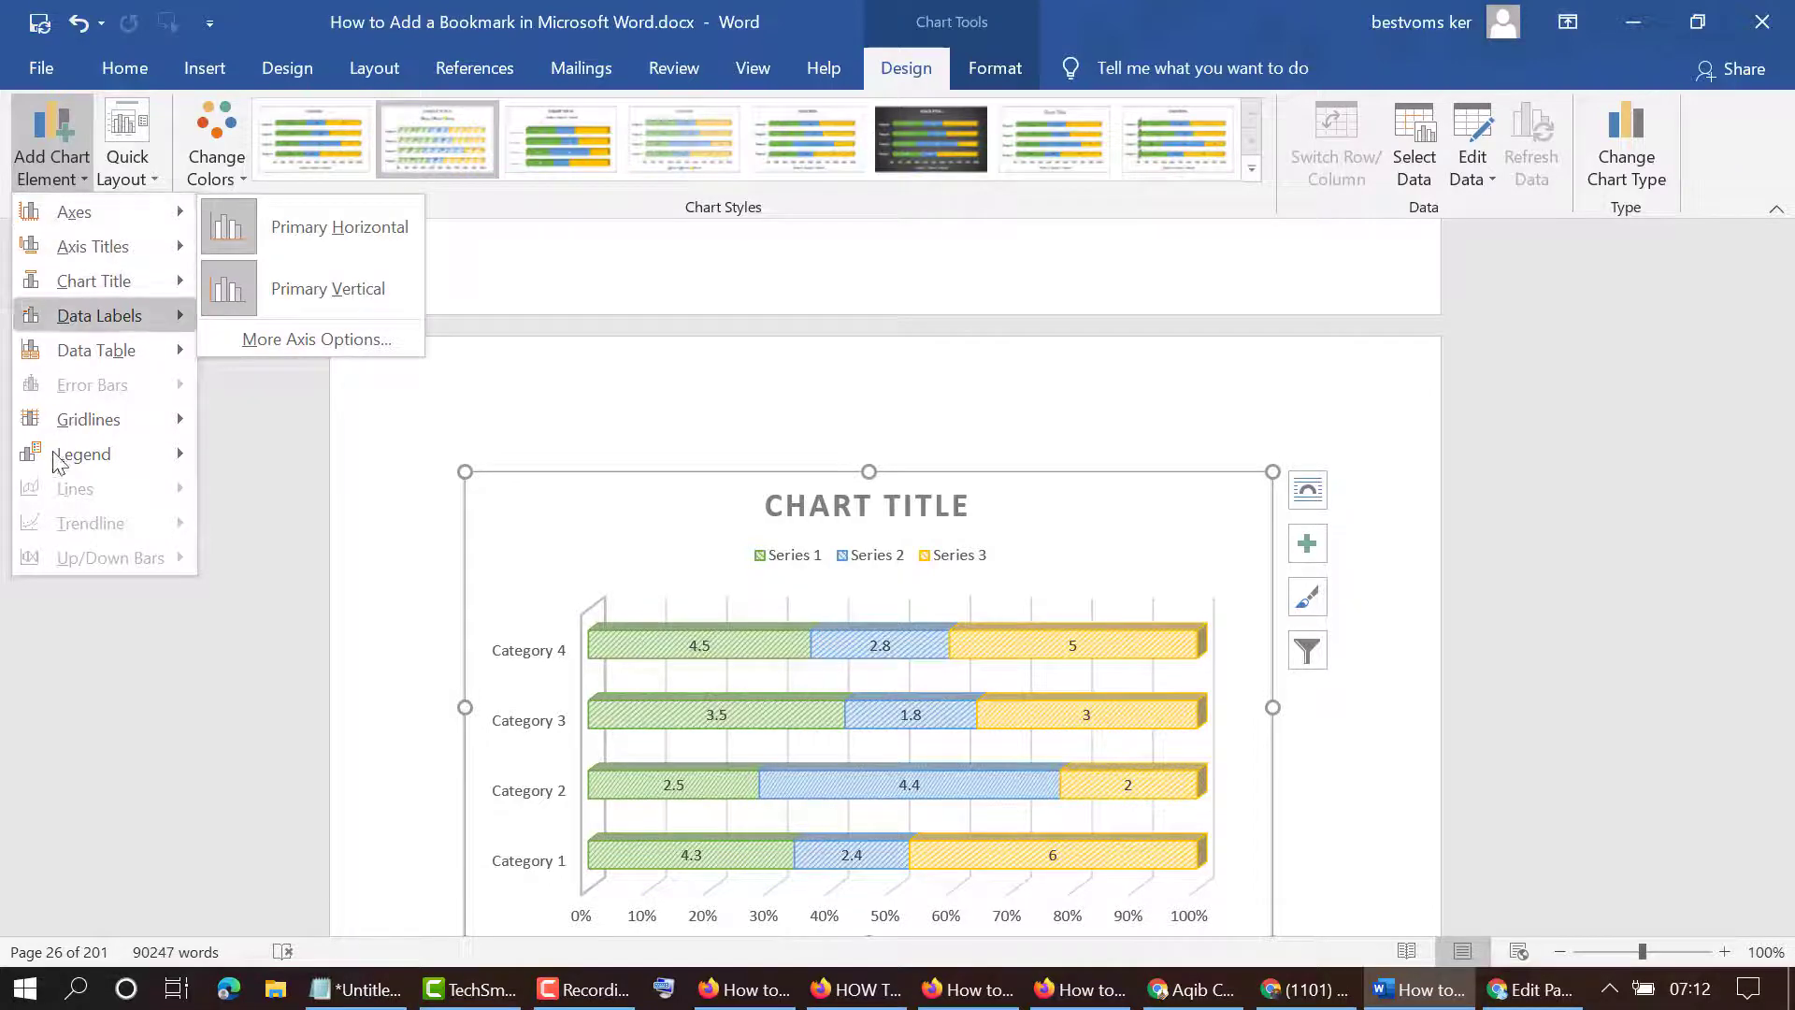
{"action": "mouse_move", "coordinate": [69, 352]}
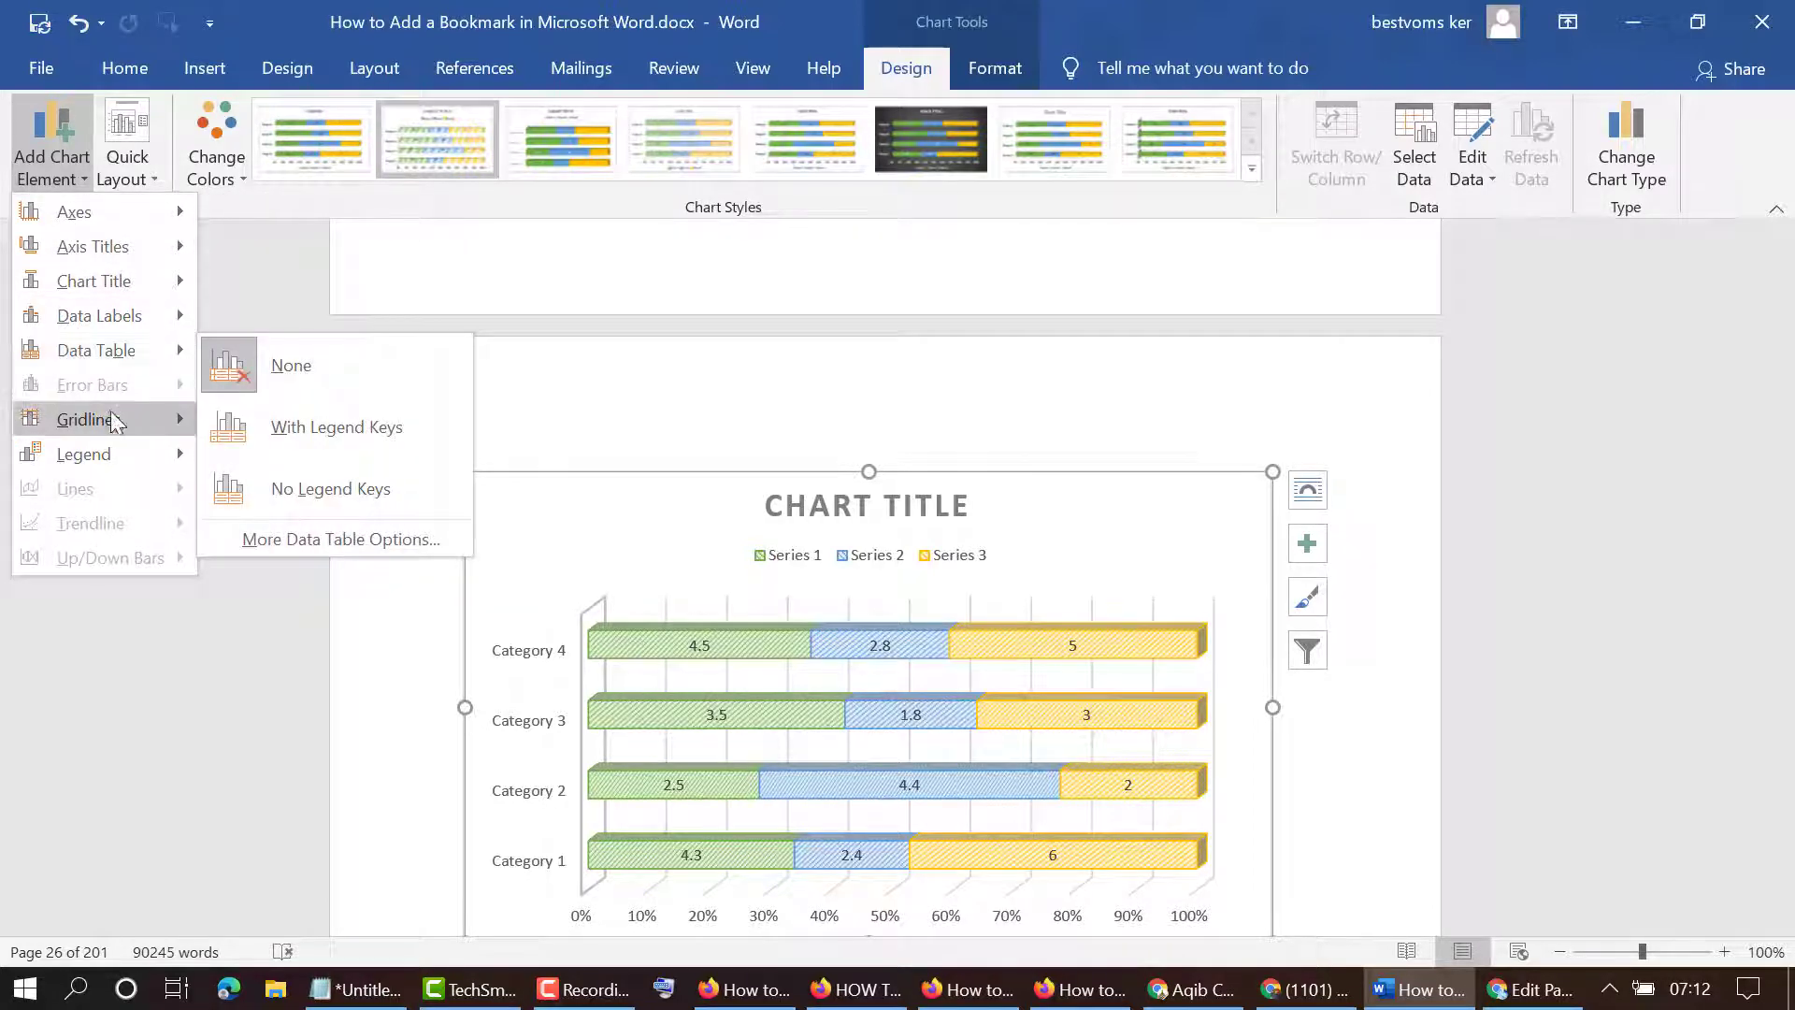
{"action": "left_click", "coordinate": [1146, 509]}
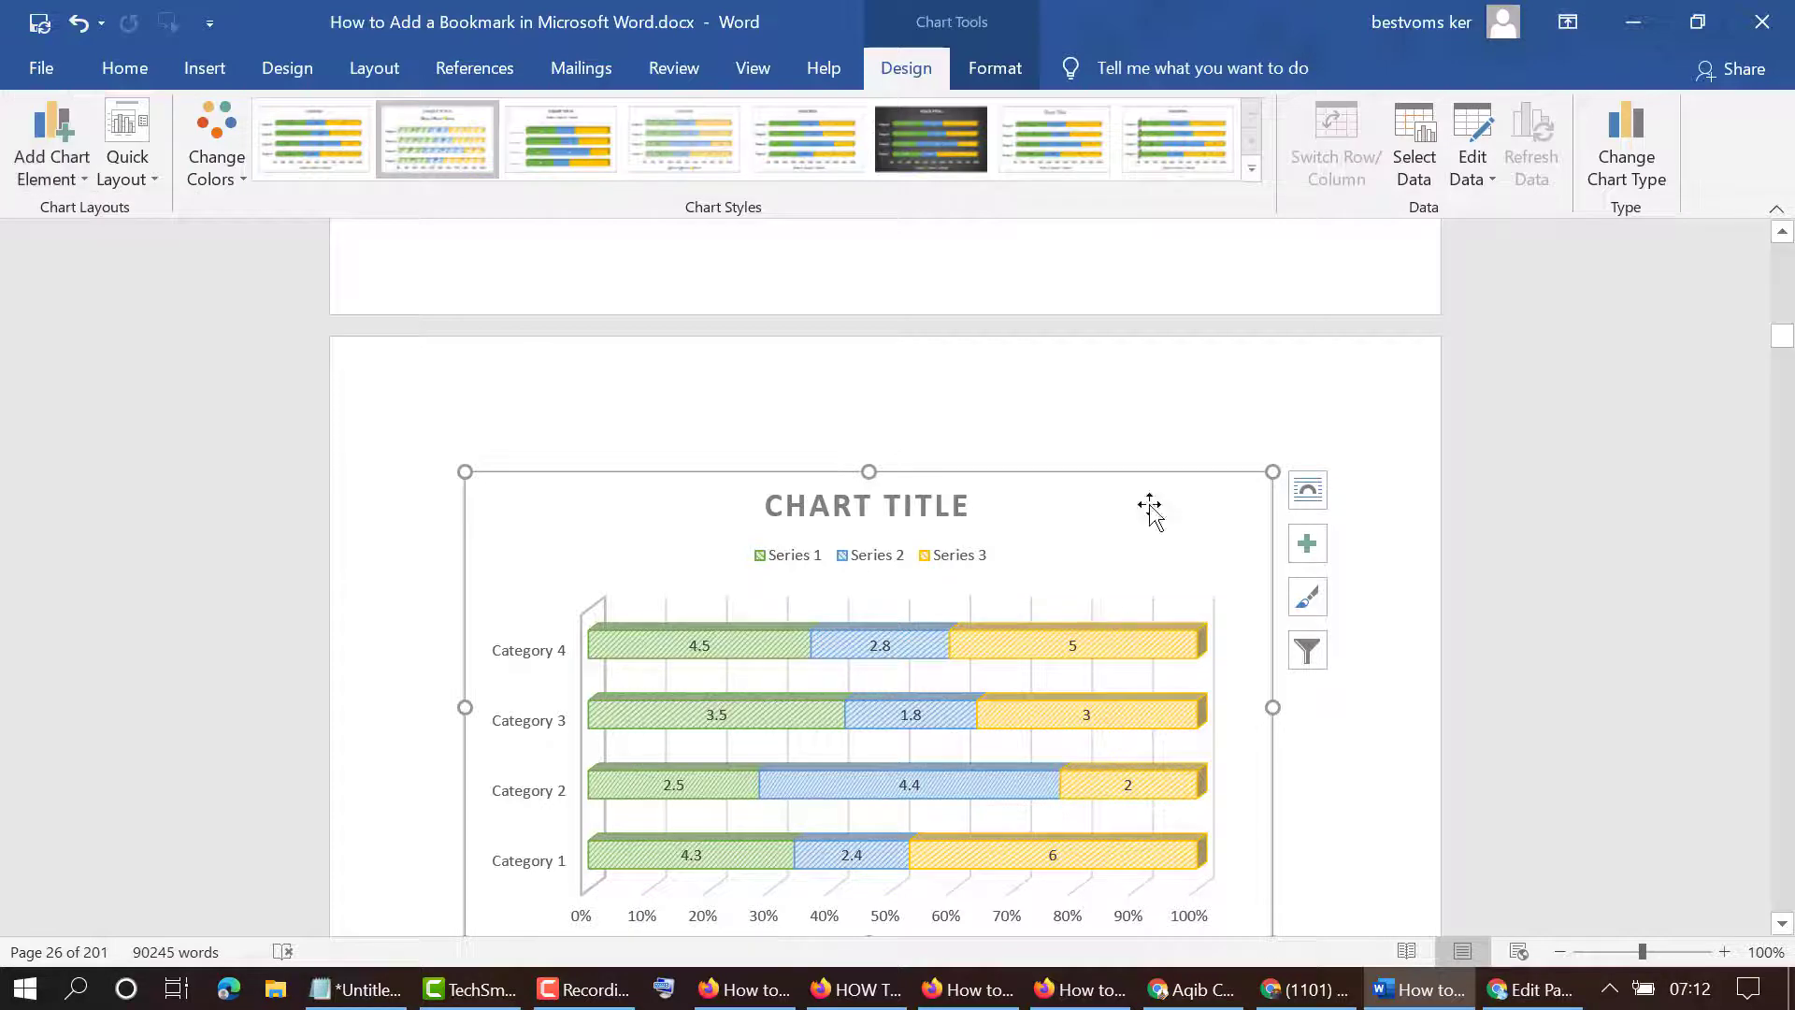
{"action": "scroll", "coordinate": [1271, 550], "scroll_direction": "down", "scroll_amount": 5}
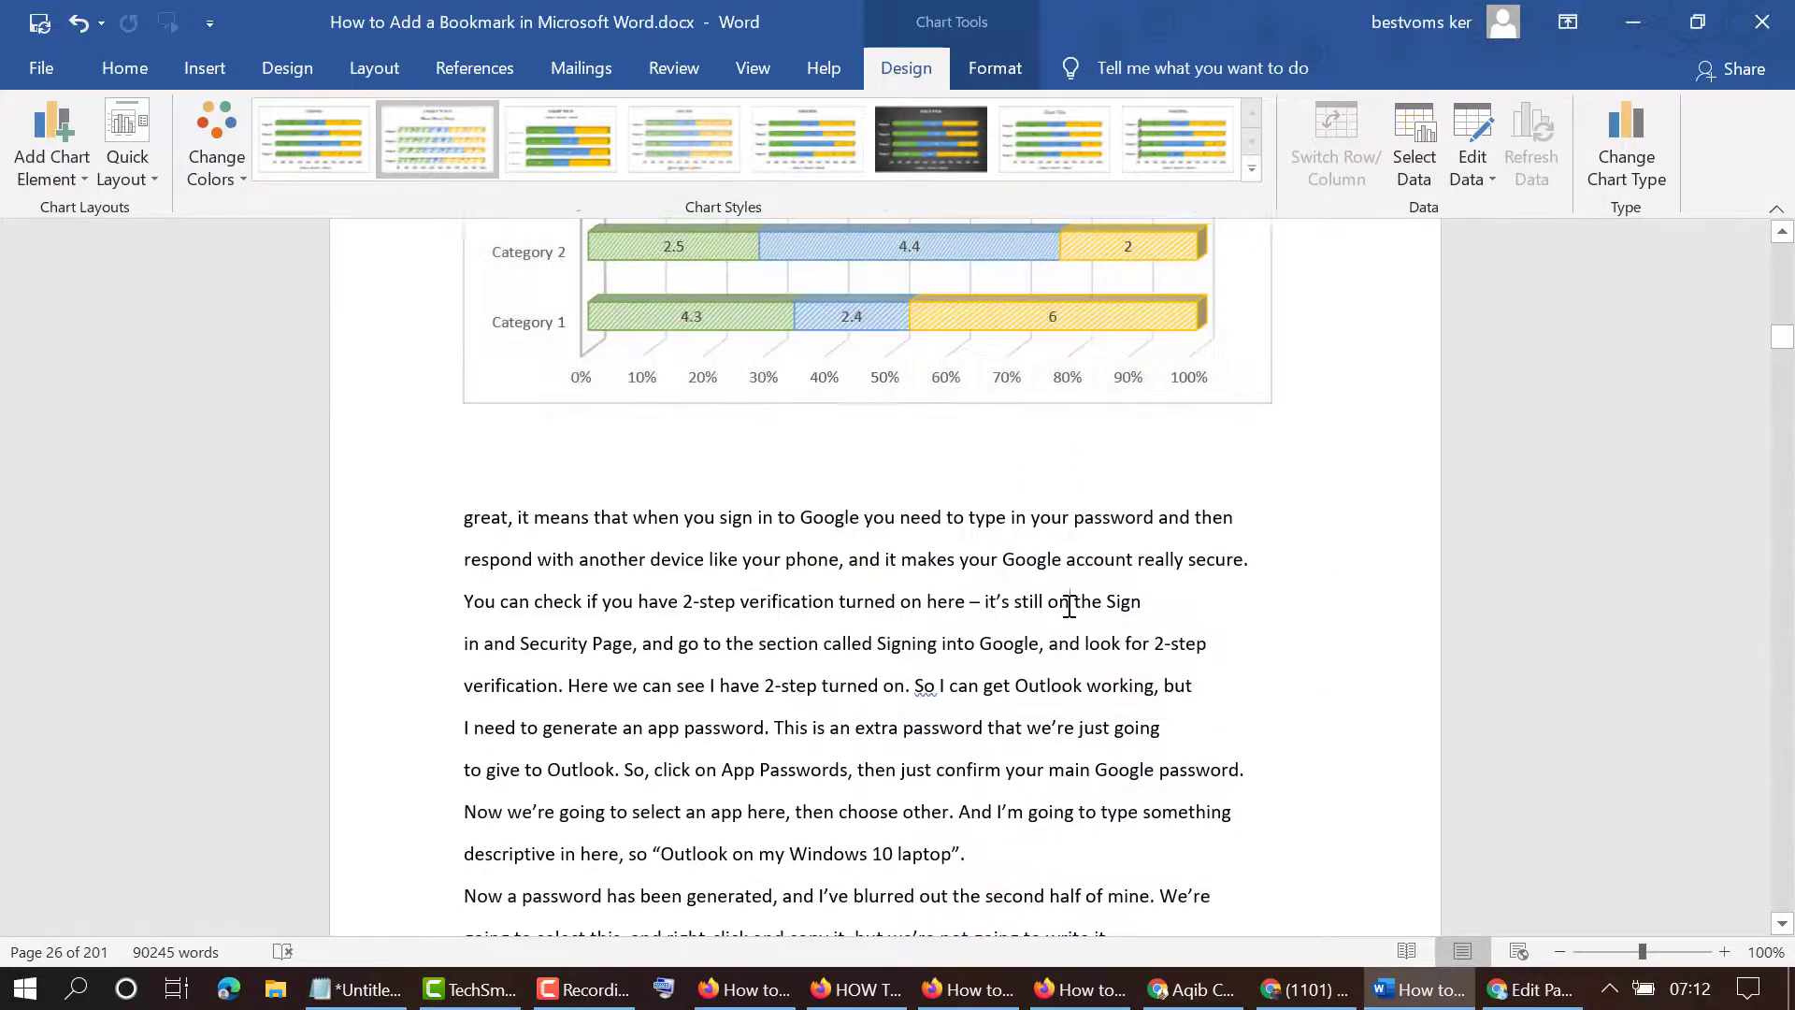
{"action": "left_click", "coordinate": [1076, 601]}
{"action": "scroll", "coordinate": [1075, 601], "scroll_direction": "up", "scroll_amount": 4}
{"action": "scroll", "coordinate": [689, 449], "scroll_direction": "up", "scroll_amount": 1}
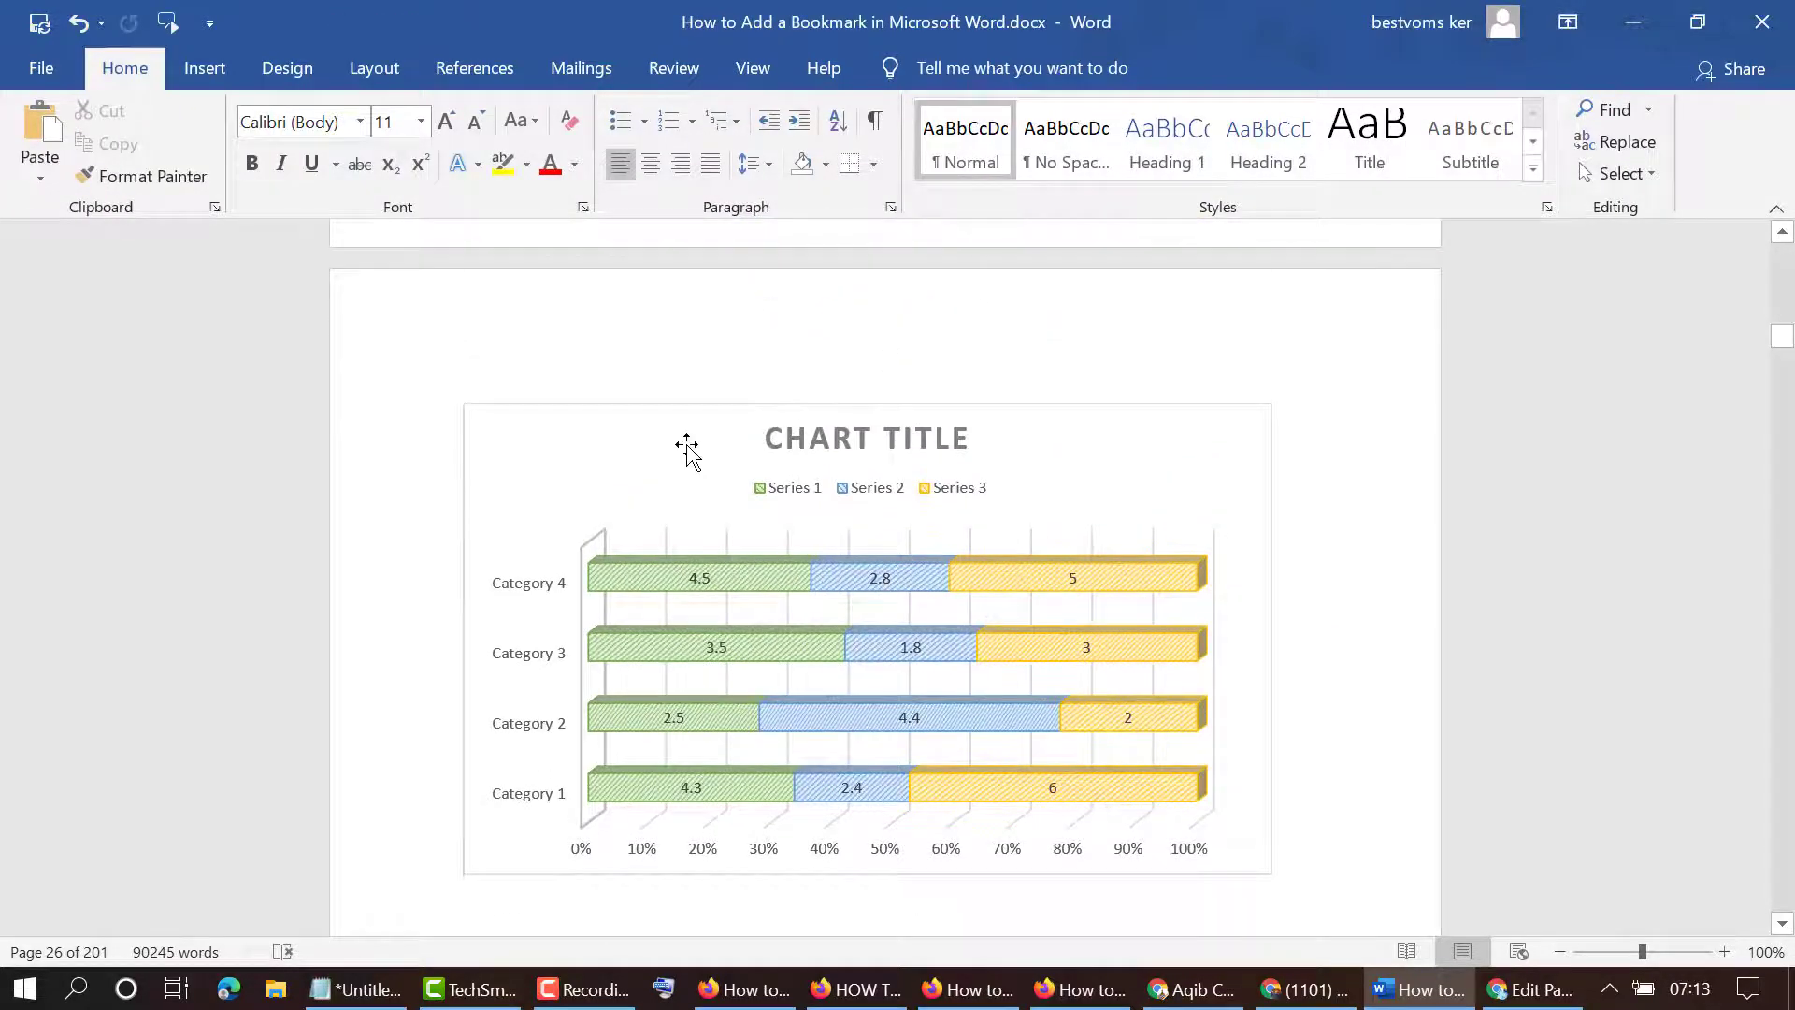
{"action": "double_click", "coordinate": [689, 448]}
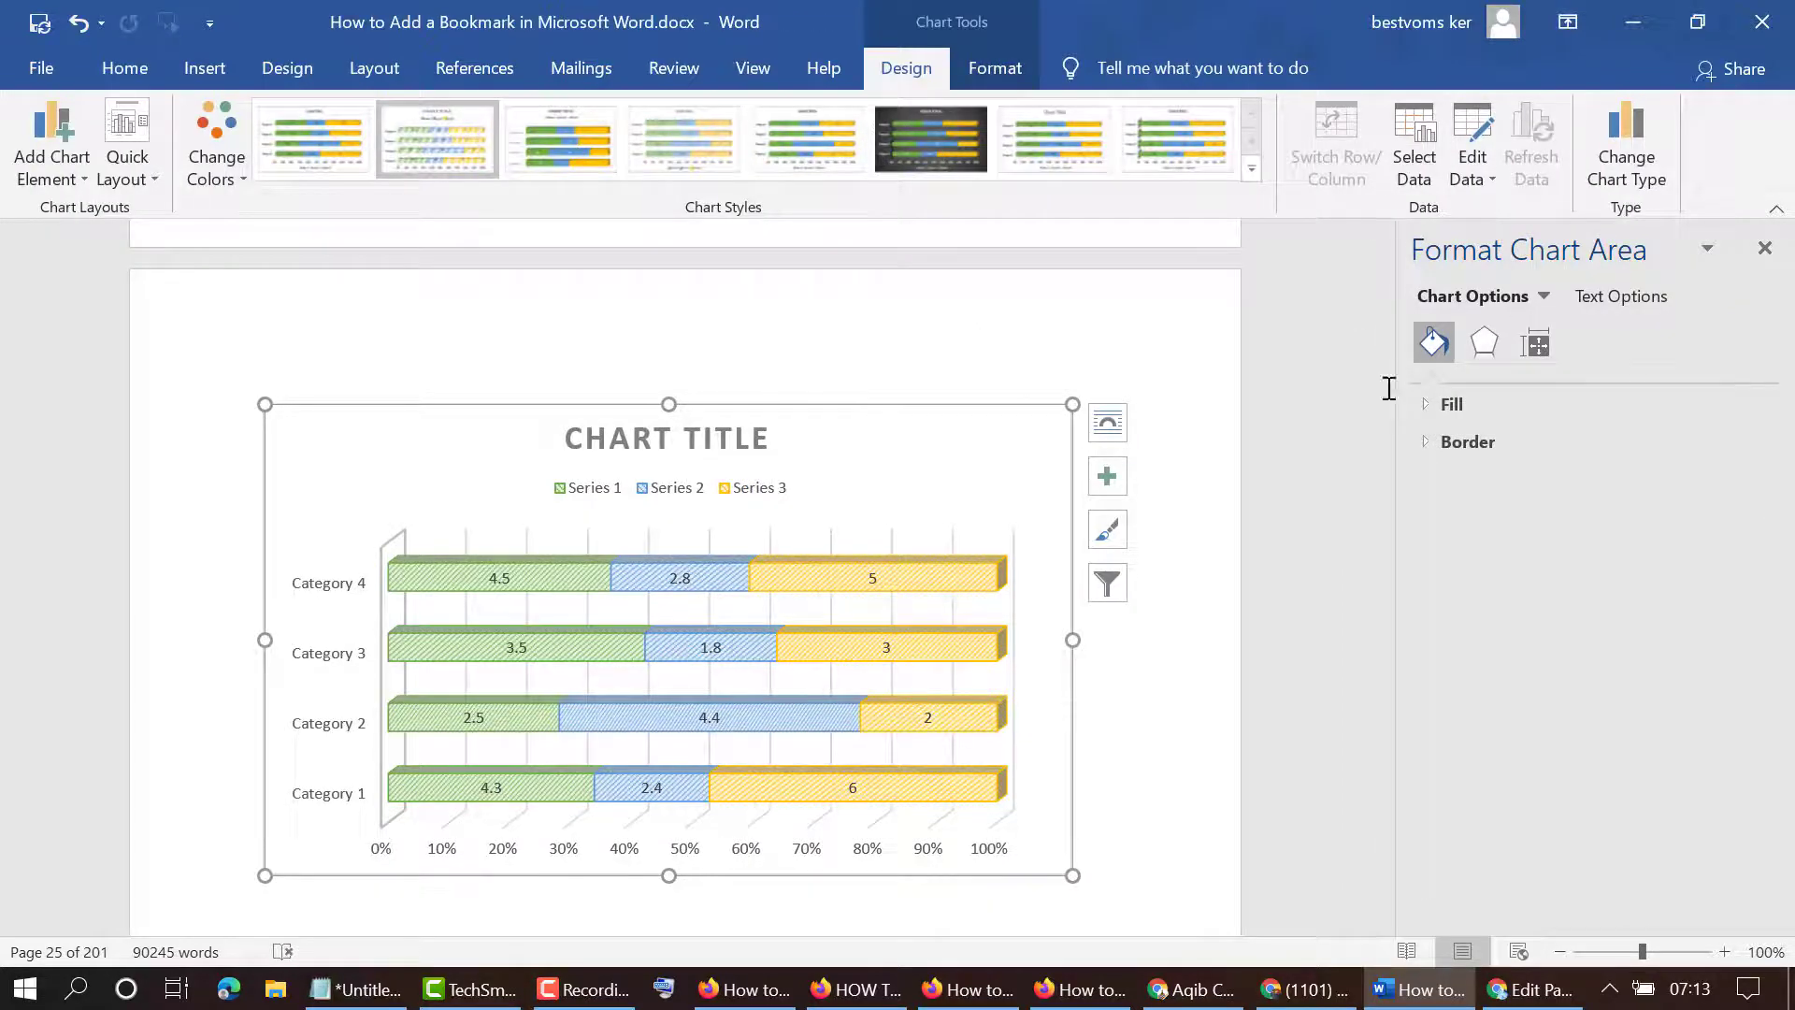
- Change the chart to a 2-D Clustered Bar and apply the dark background chart style
{"action": "left_click", "coordinate": [1653, 161]}
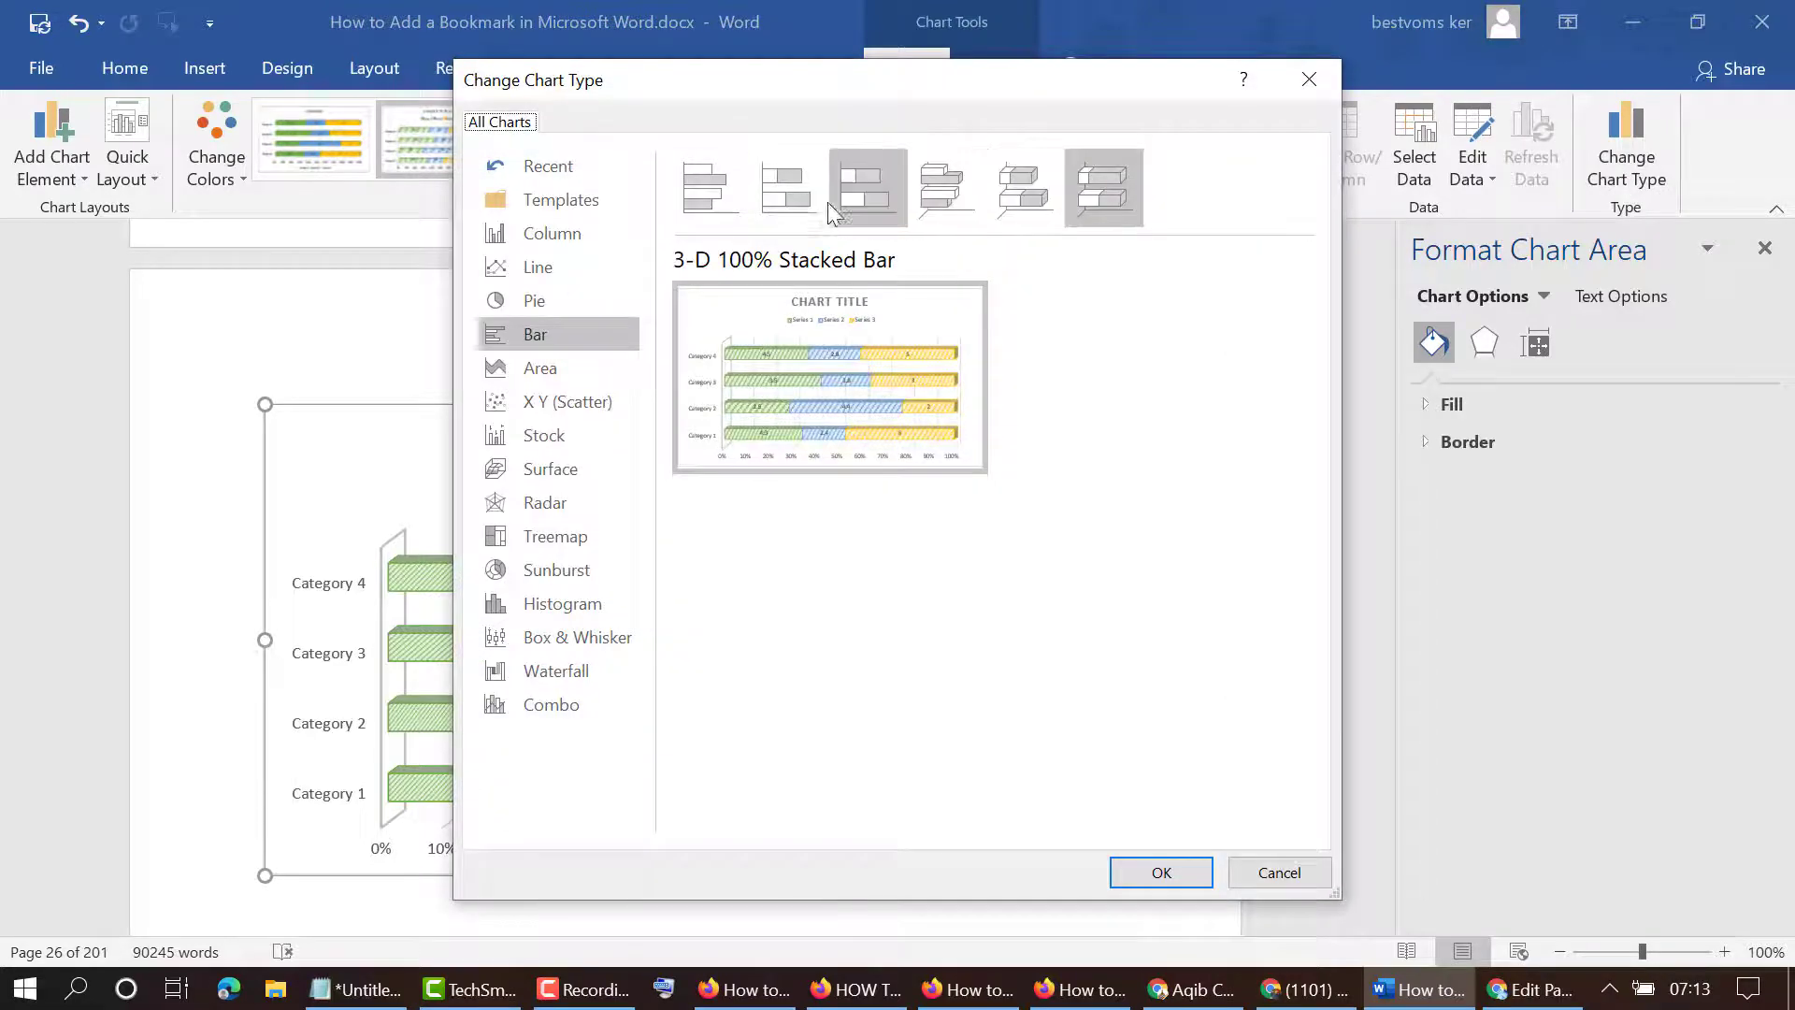
{"action": "left_click", "coordinate": [719, 199]}
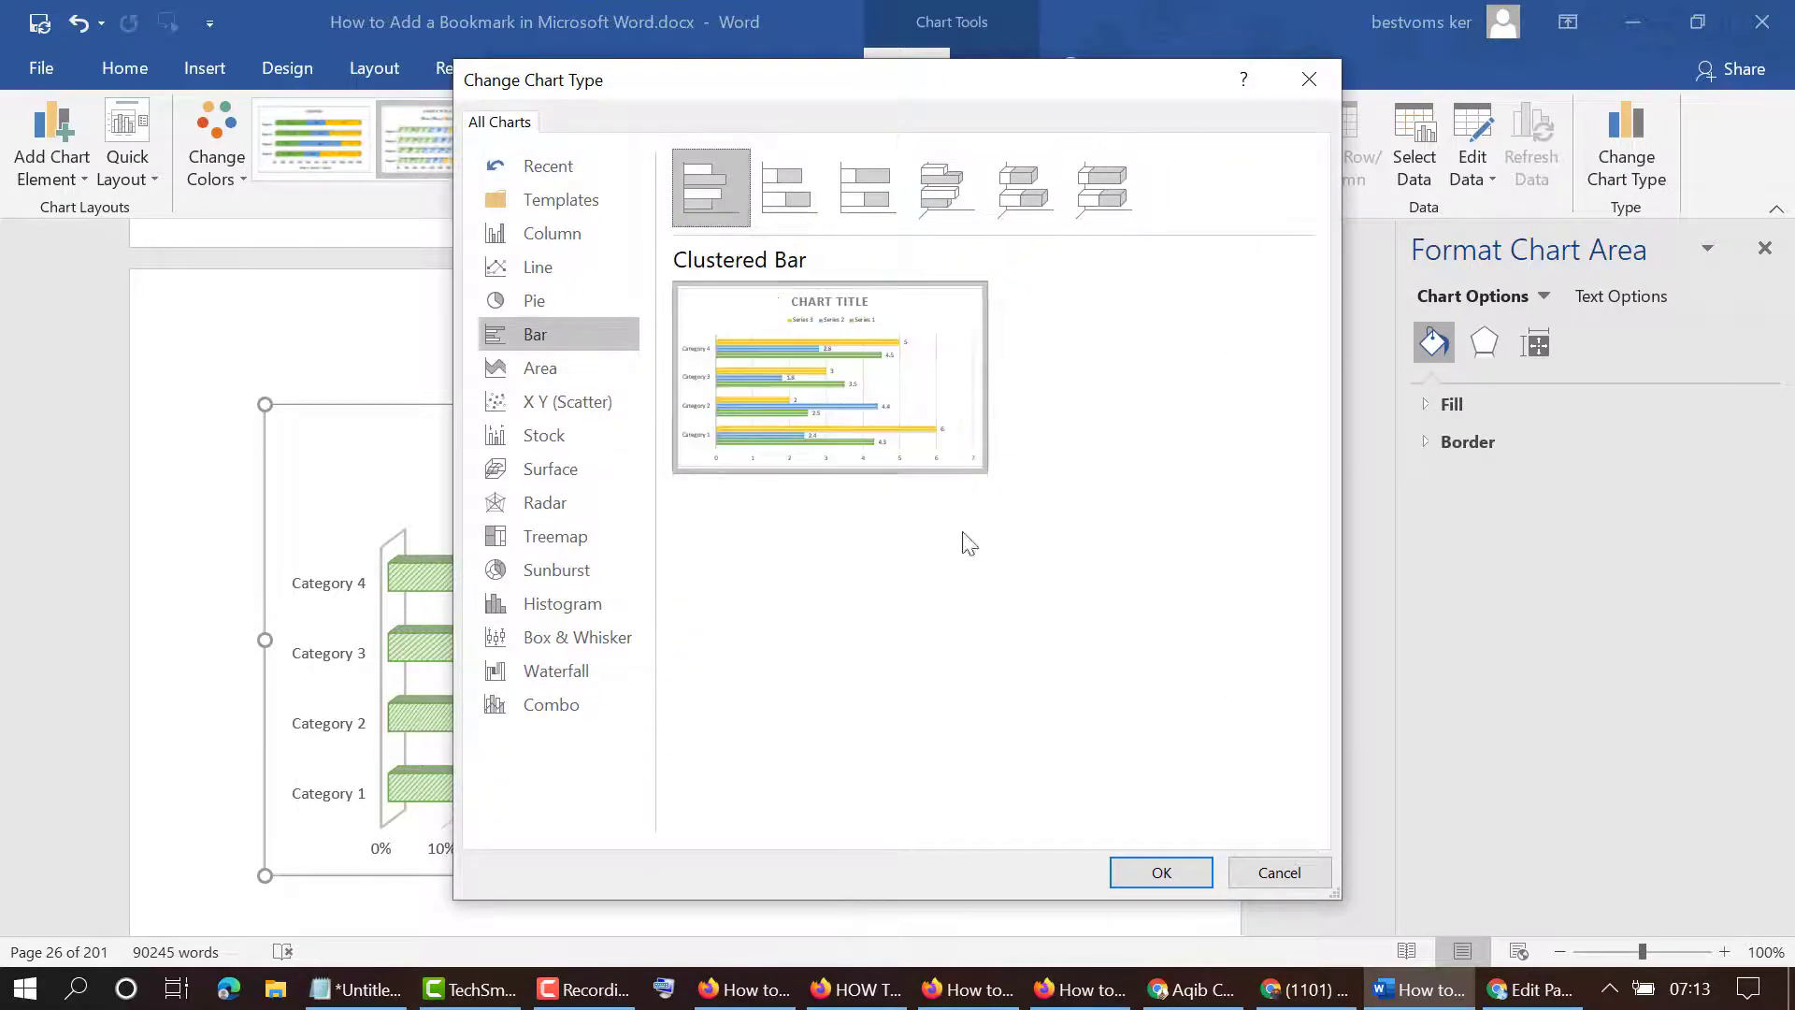
{"action": "left_click", "coordinate": [1156, 872]}
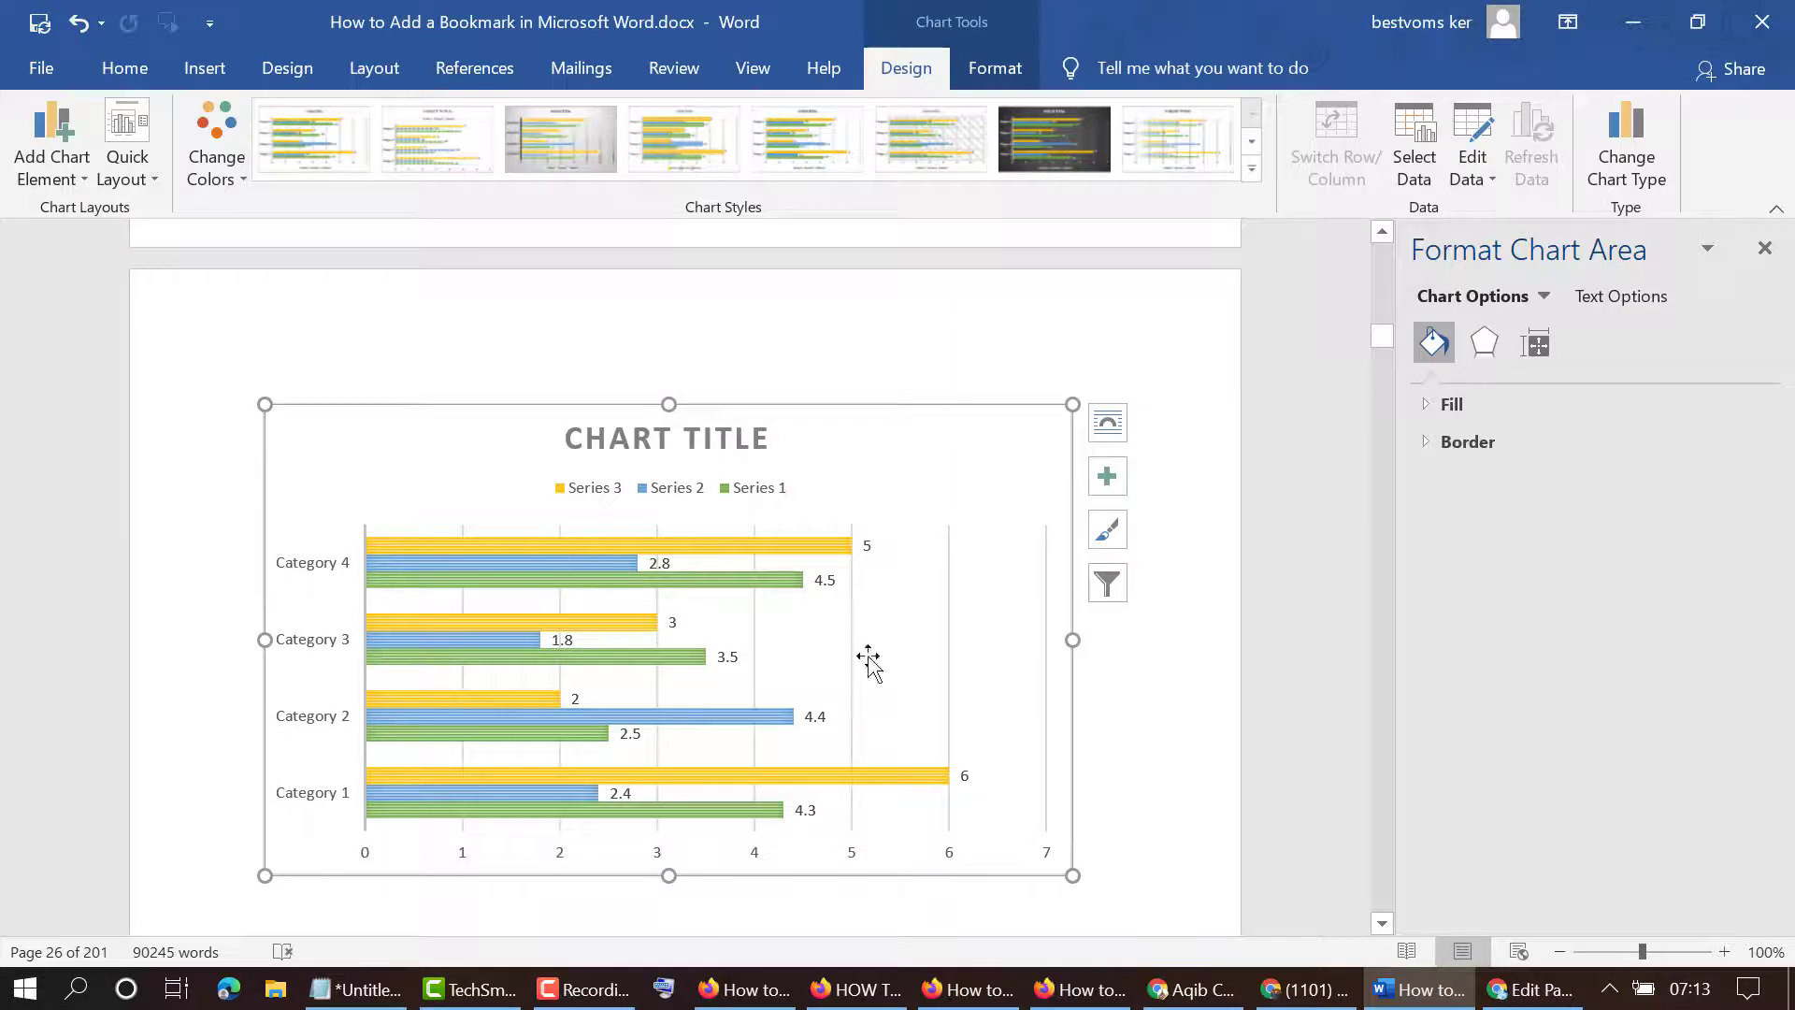
{"action": "left_click", "coordinate": [933, 159]}
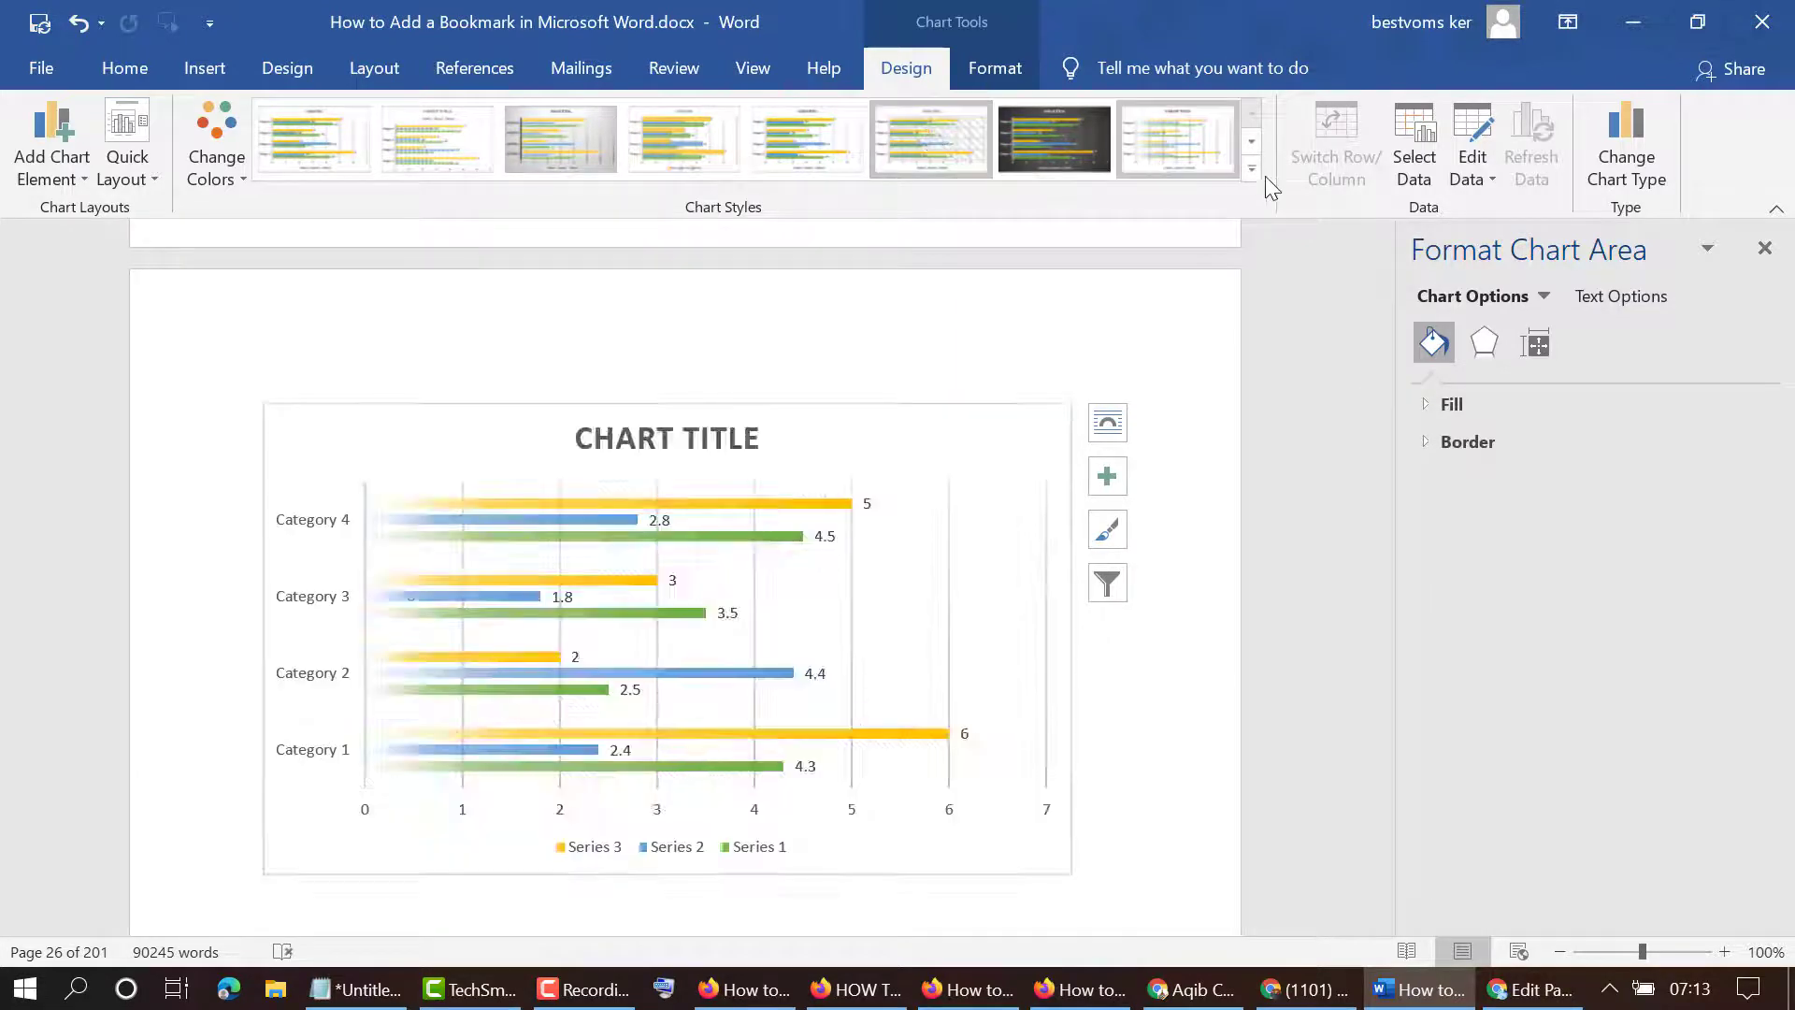
{"action": "left_click", "coordinate": [1251, 169]}
{"action": "left_click", "coordinate": [1085, 164]}
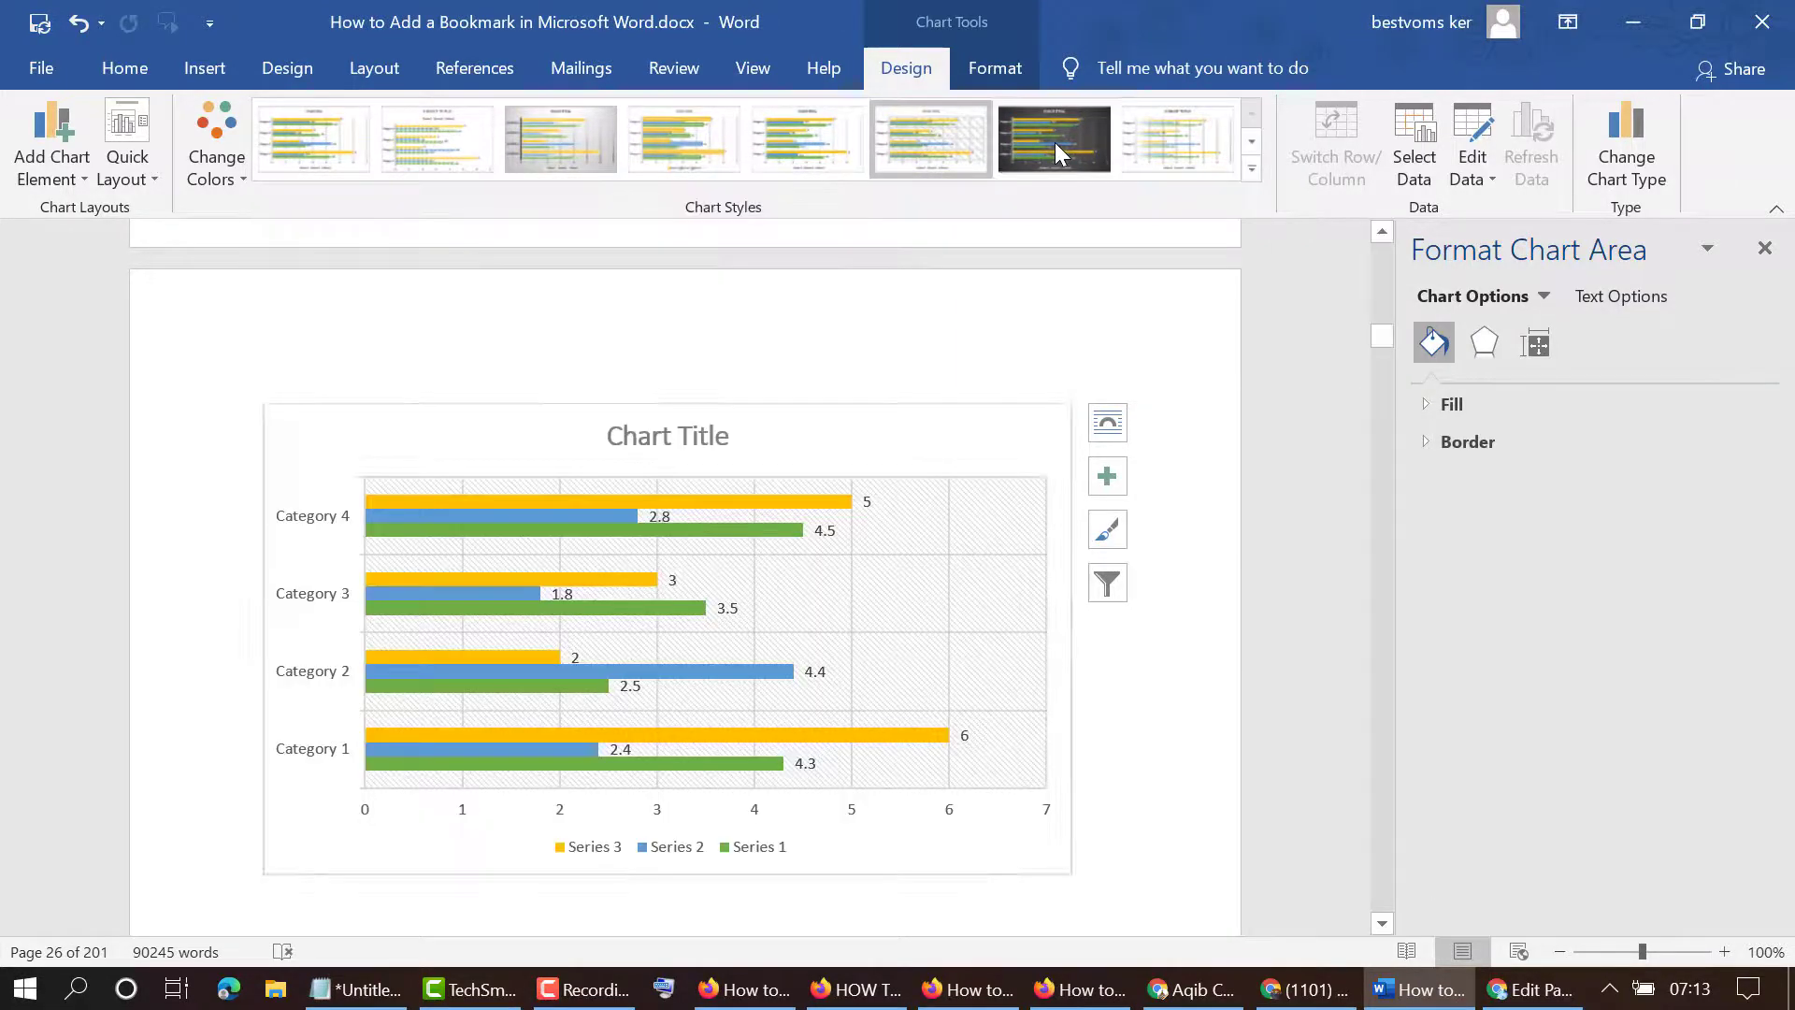
- Close the Format Text Effects pane, leaving the dark chart above the Google sign-in paragraph
{"action": "left_click", "coordinate": [1175, 550]}
{"action": "scroll", "coordinate": [1180, 539], "scroll_direction": "down", "scroll_amount": 3}
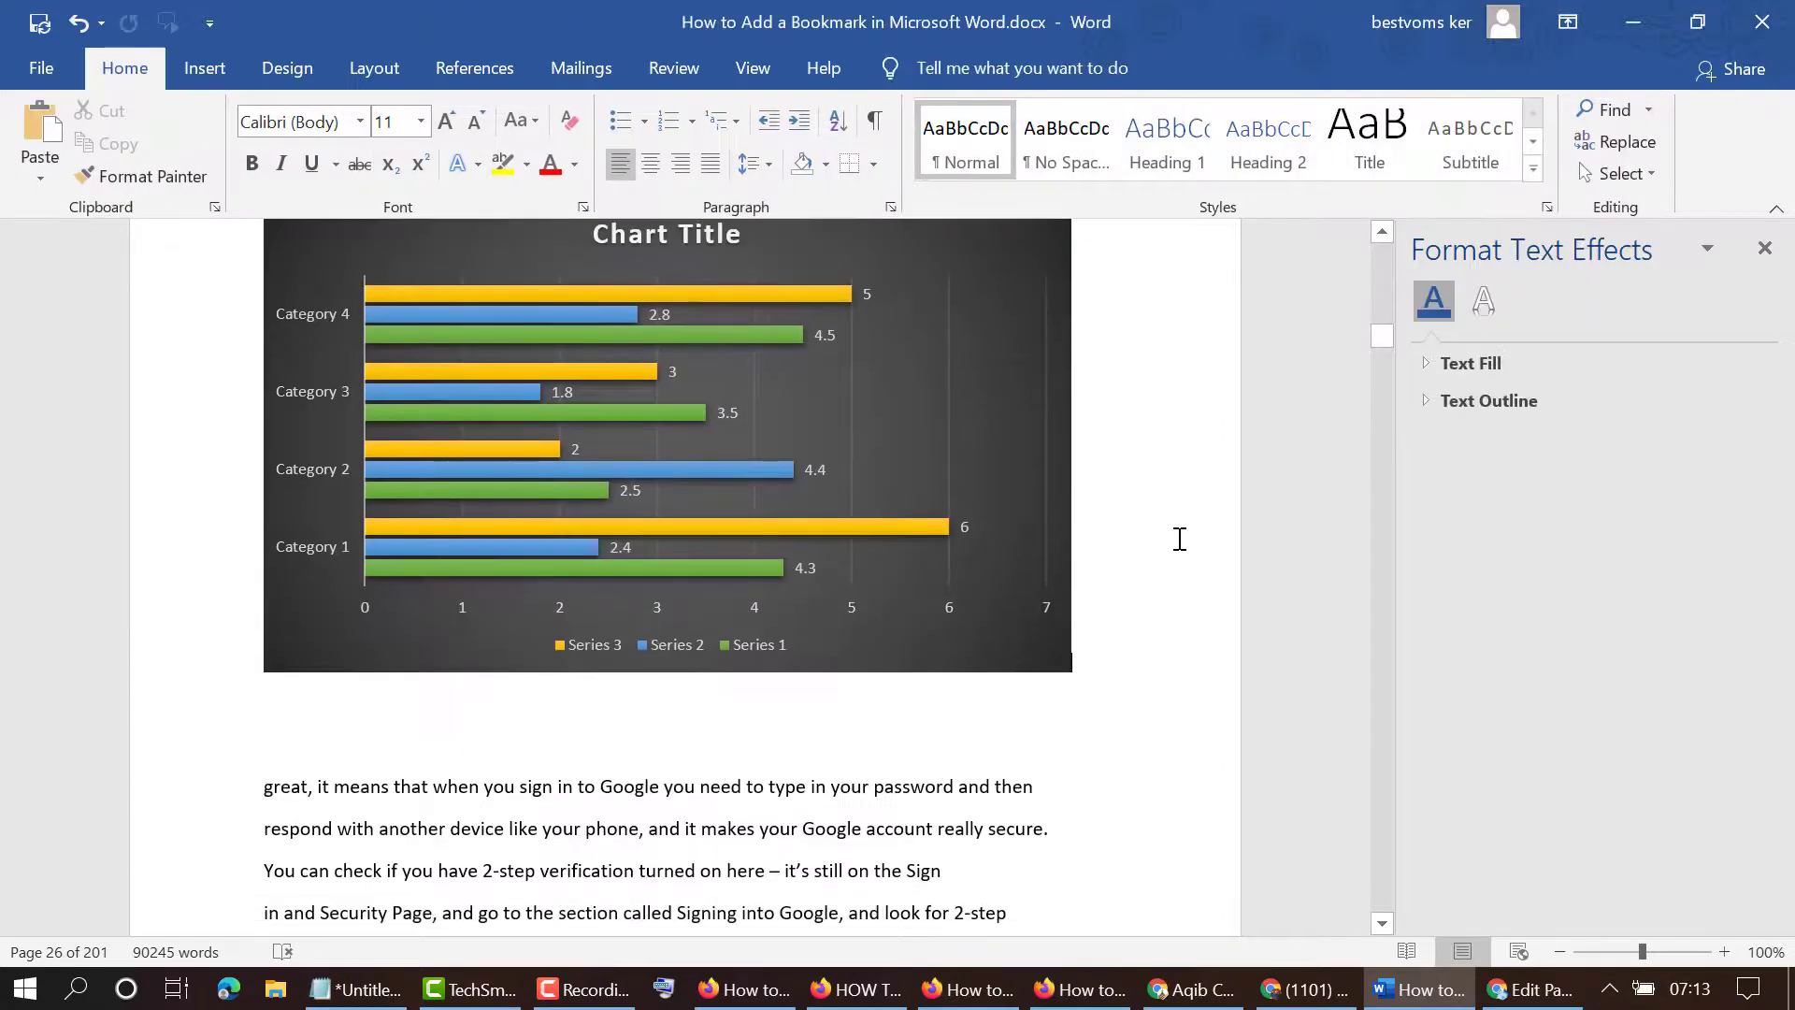
{"action": "scroll", "coordinate": [1180, 505], "scroll_direction": "up", "scroll_amount": 2}
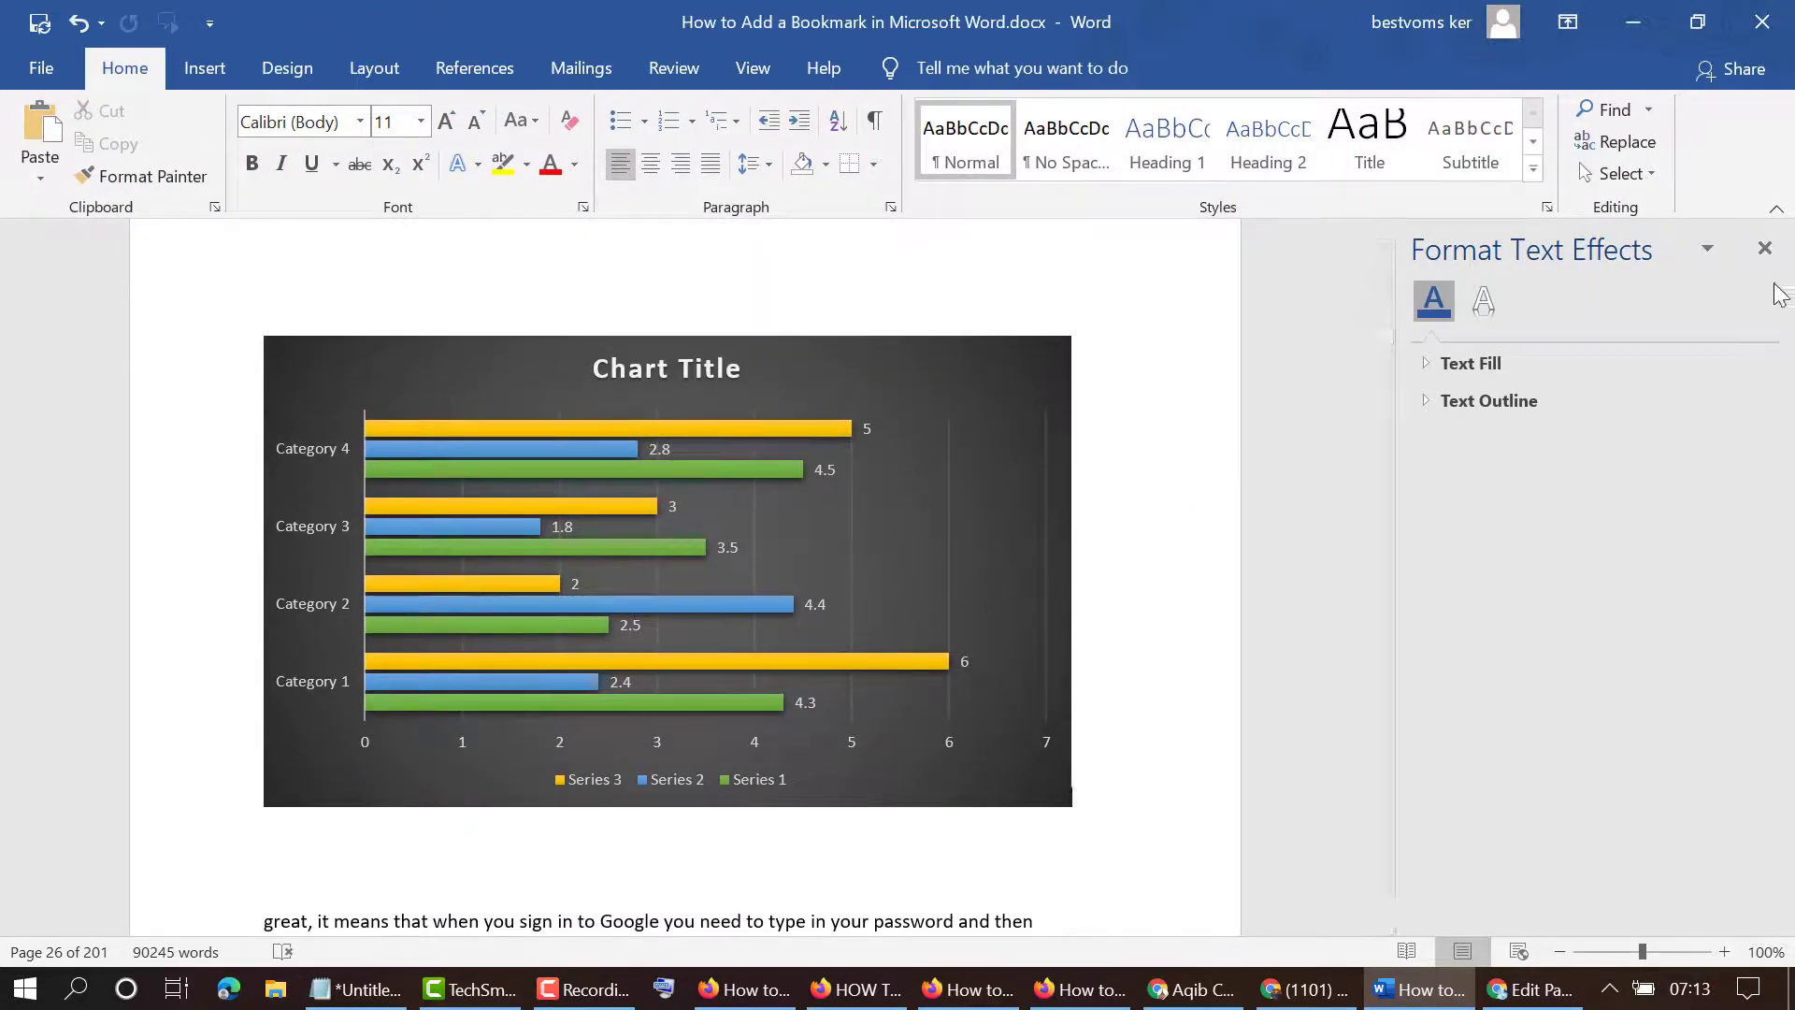
{"action": "left_click", "coordinate": [1764, 248]}
{"action": "scroll", "coordinate": [984, 774], "scroll_direction": "down", "scroll_amount": 3}
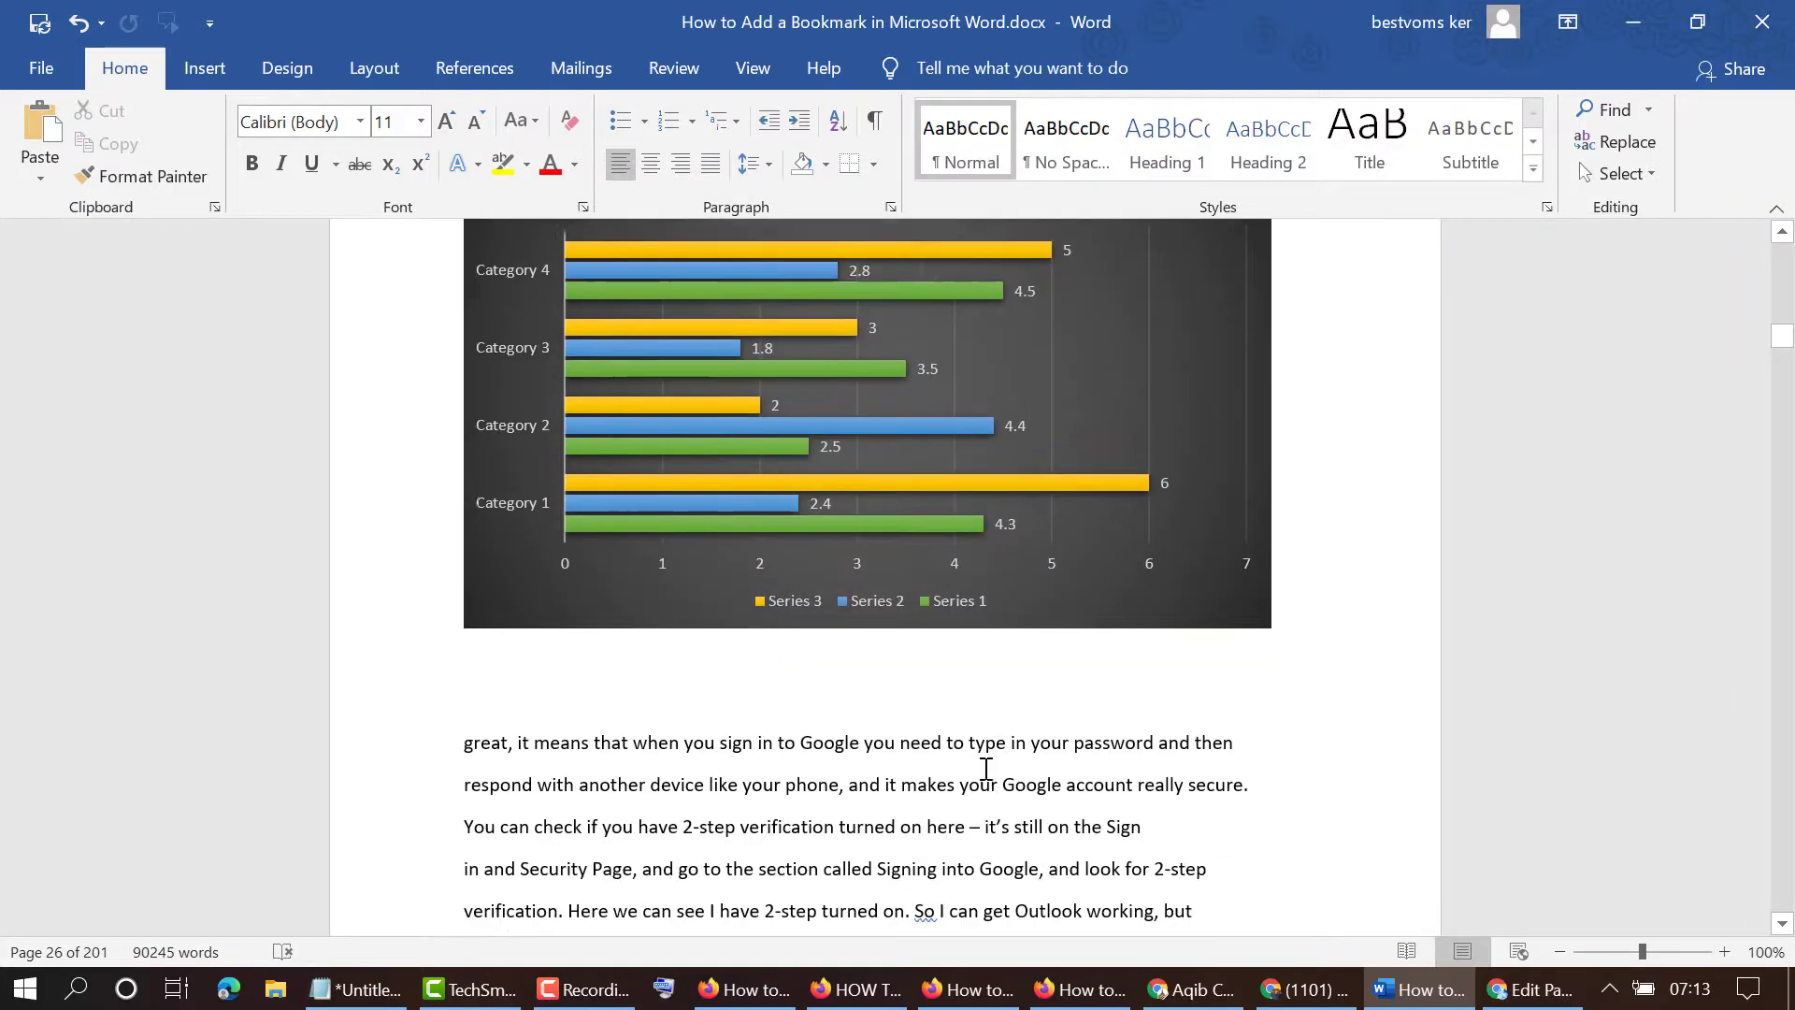